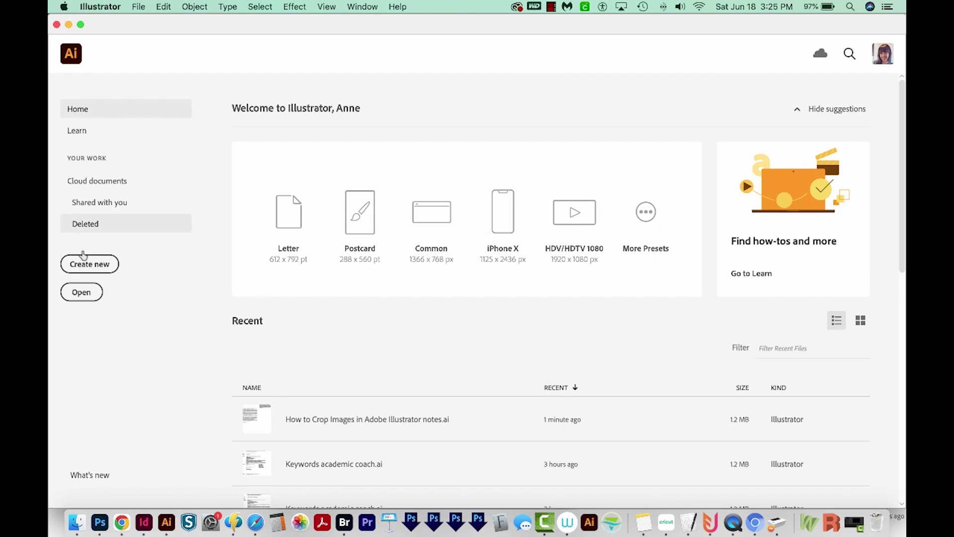
# Create a blank print document using the Letter 612x792 pt preset
pyautogui.click(82, 268)
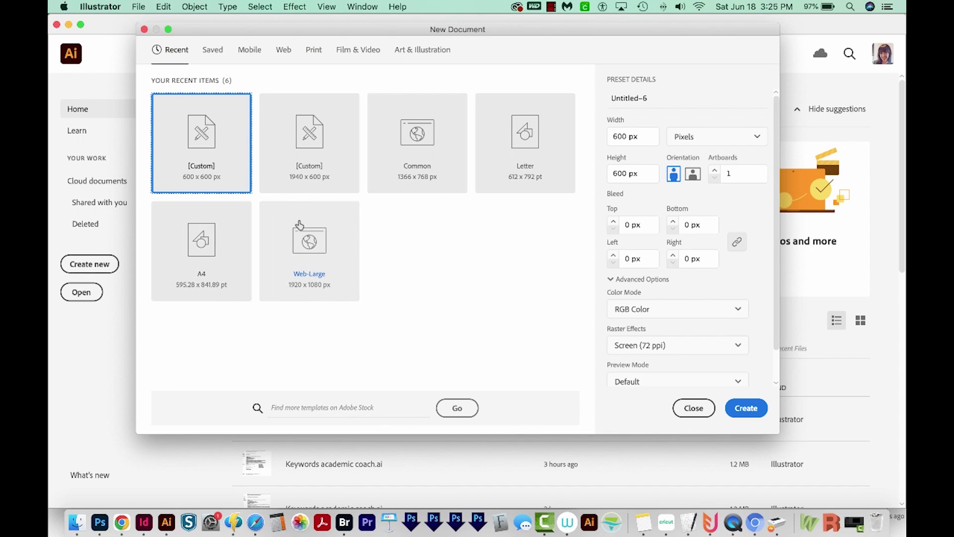
pyautogui.click(314, 49)
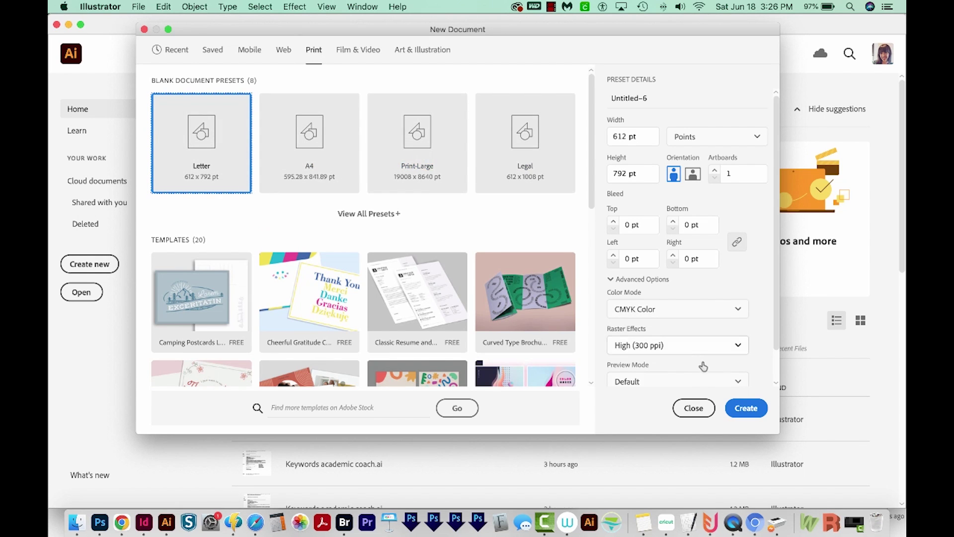
pyautogui.click(746, 408)
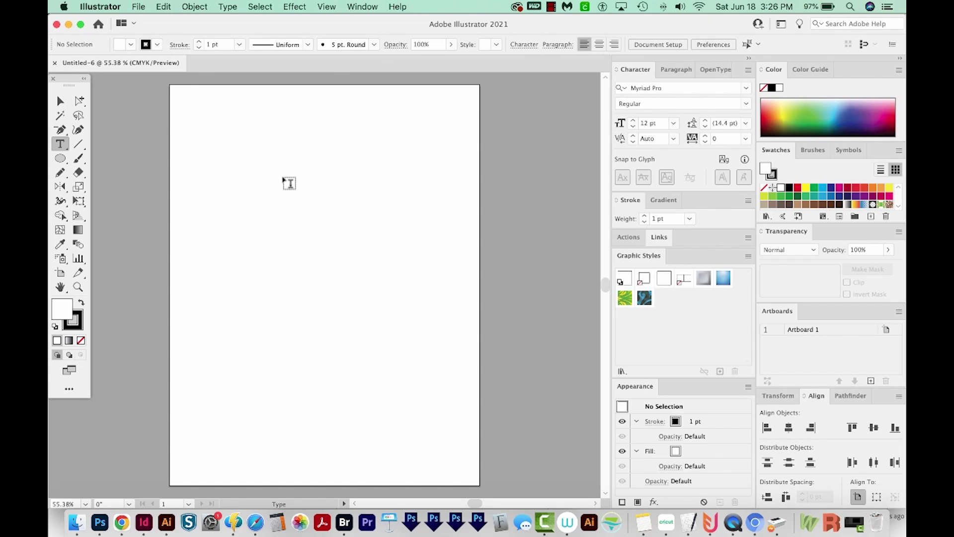
# Place the pexels DJ JPEG on the artboard as a linked image
pyautogui.click(138, 7)
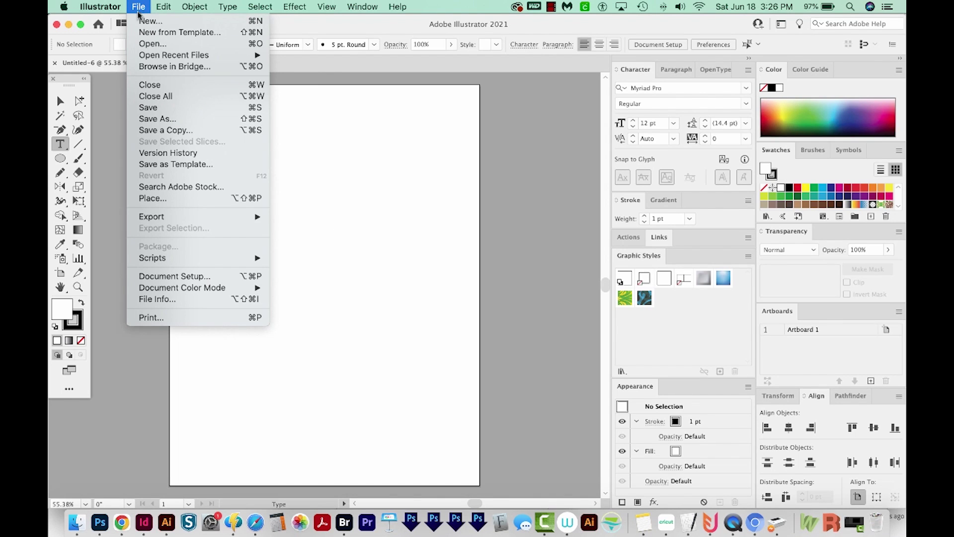
pyautogui.click(162, 198)
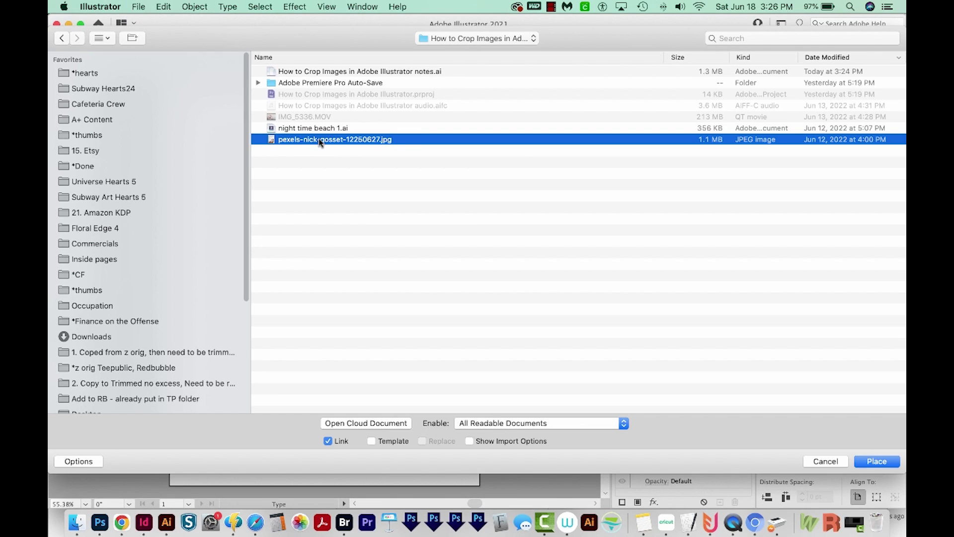
pyautogui.click(869, 463)
pyautogui.click(284, 250)
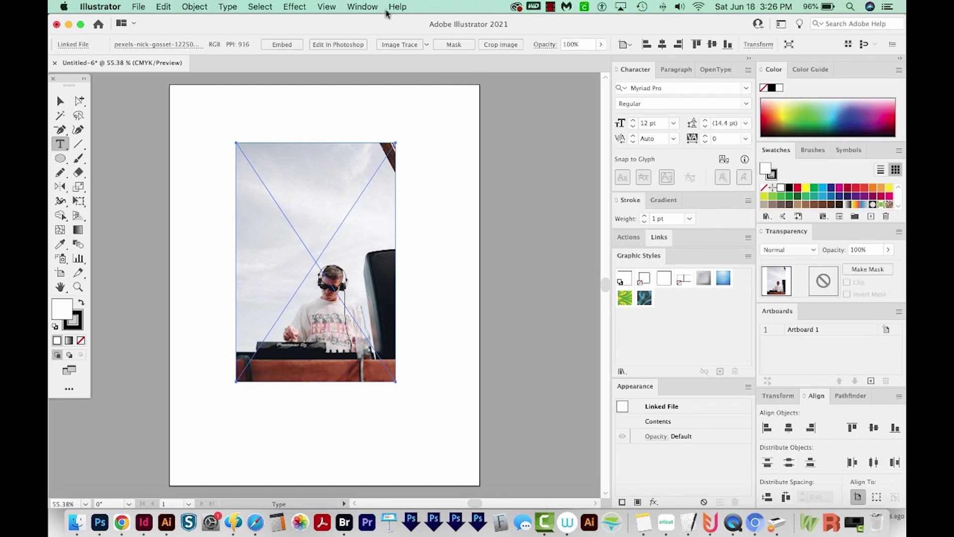
# Start Crop Image on the DJ photo and accept the embed warning
pyautogui.click(360, 8)
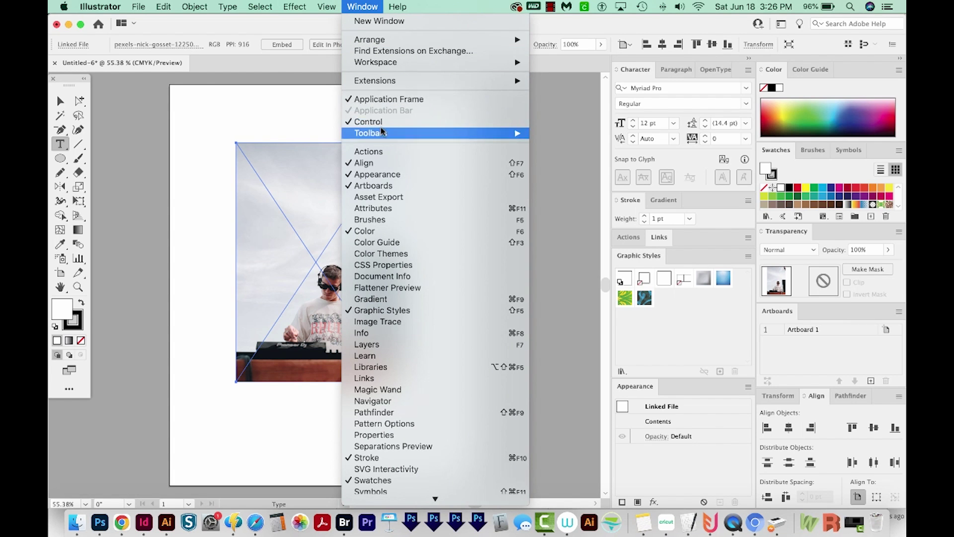
pyautogui.click(362, 7)
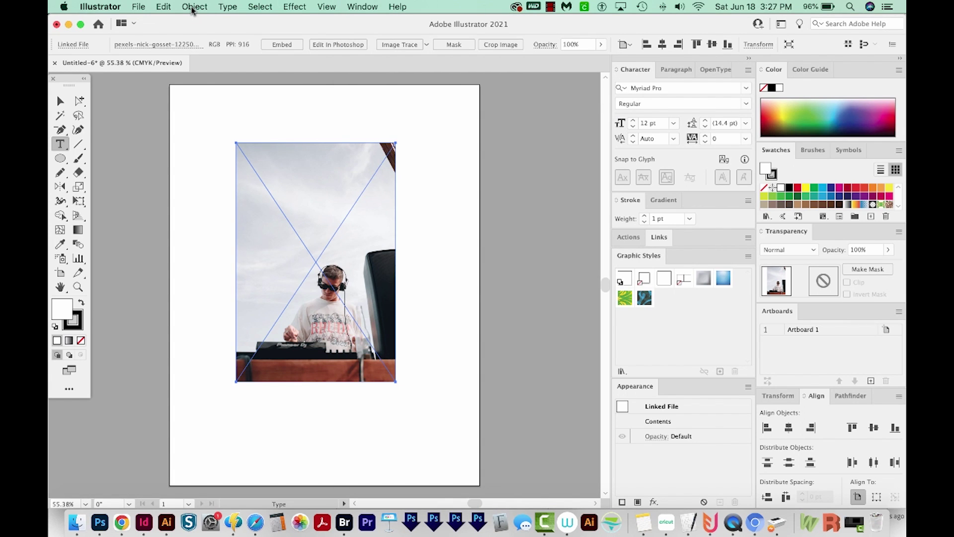
pyautogui.click(194, 7)
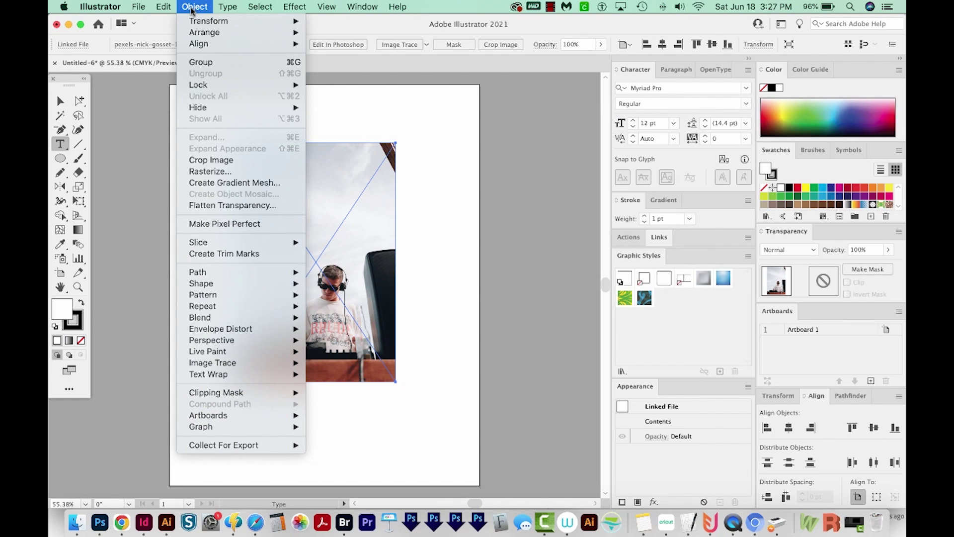
pyautogui.click(246, 159)
pyautogui.moveTo(503, 231); pyautogui.dragTo(500, 176)
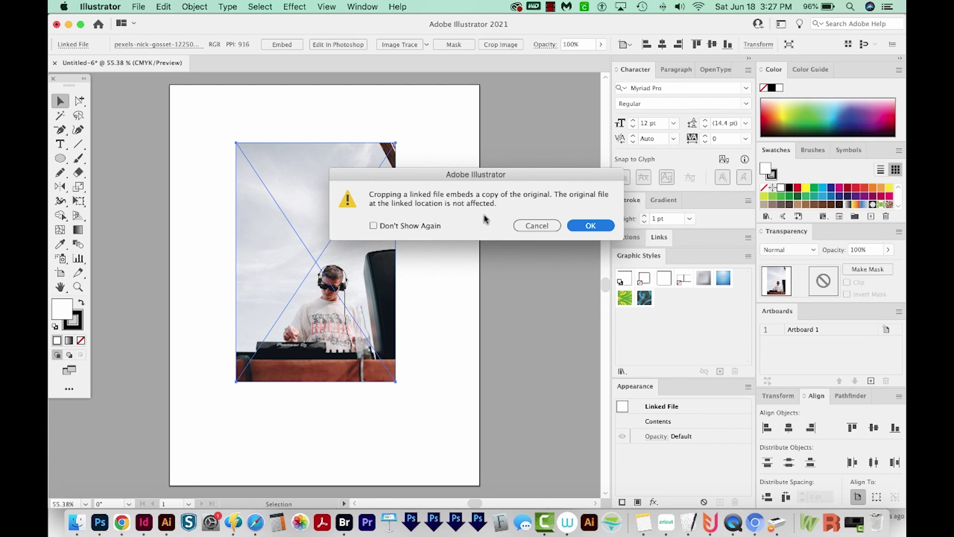
pyautogui.click(591, 227)
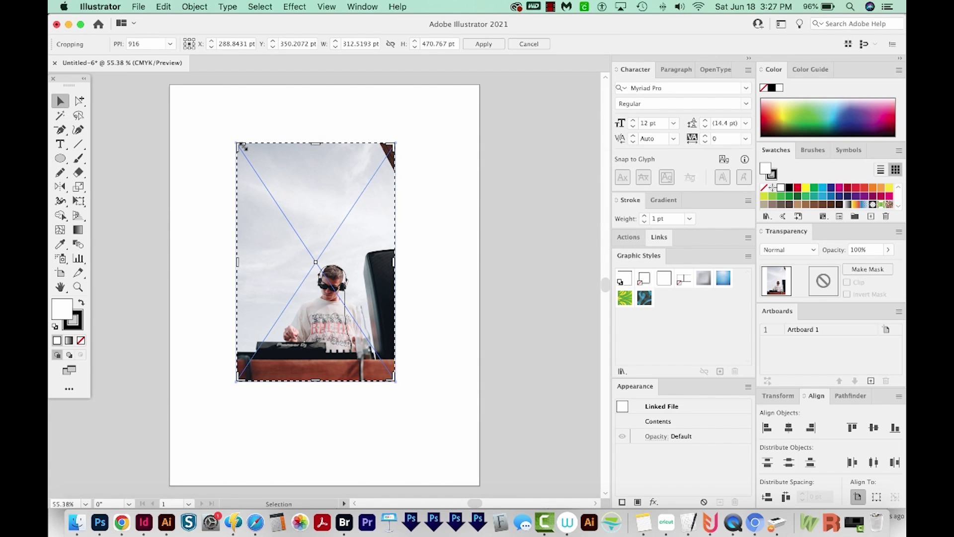
# Crop the DJ photo tightly around the DJ and his decks, then expand the Links panel
pyautogui.moveTo(238, 144); pyautogui.dragTo(288, 243)
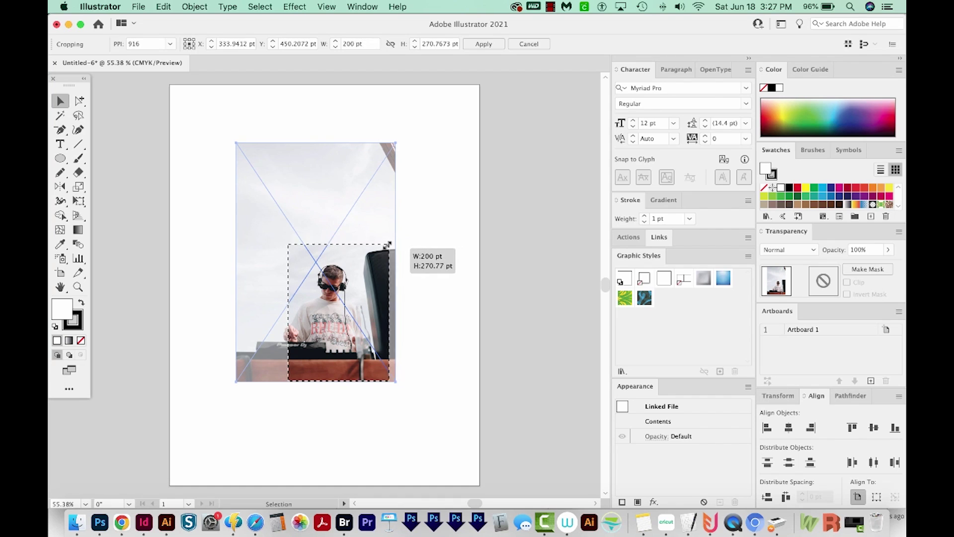
pyautogui.moveTo(396, 243); pyautogui.dragTo(386, 246)
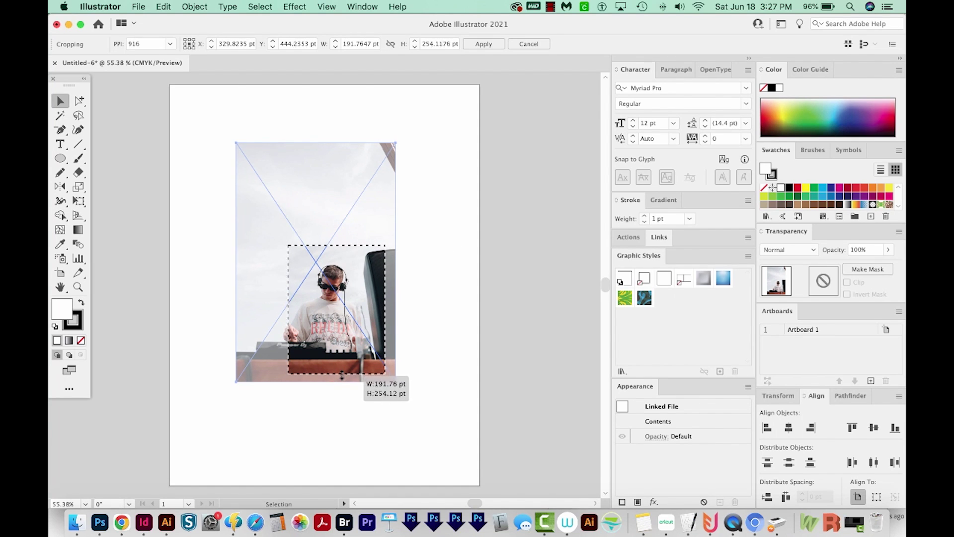
pyautogui.moveTo(339, 382); pyautogui.dragTo(338, 372)
pyautogui.press('Return')
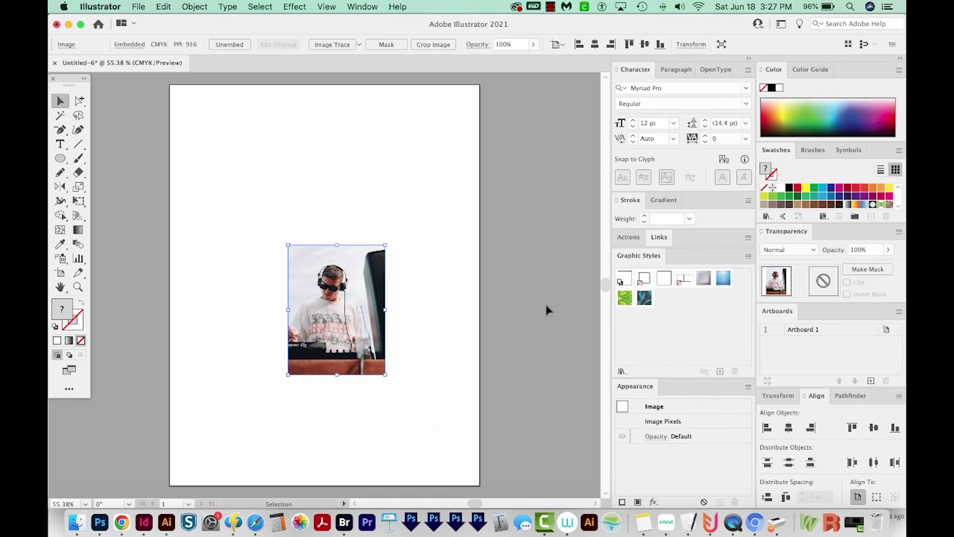
pyautogui.click(657, 238)
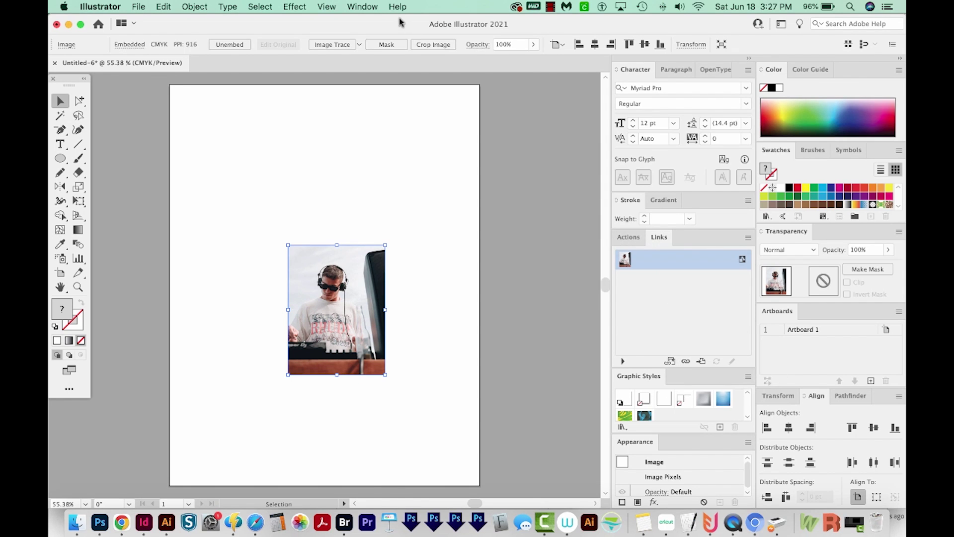
# Move the cropped DJ photo onto the pasteboard right of the artboard
pyautogui.click(358, 8)
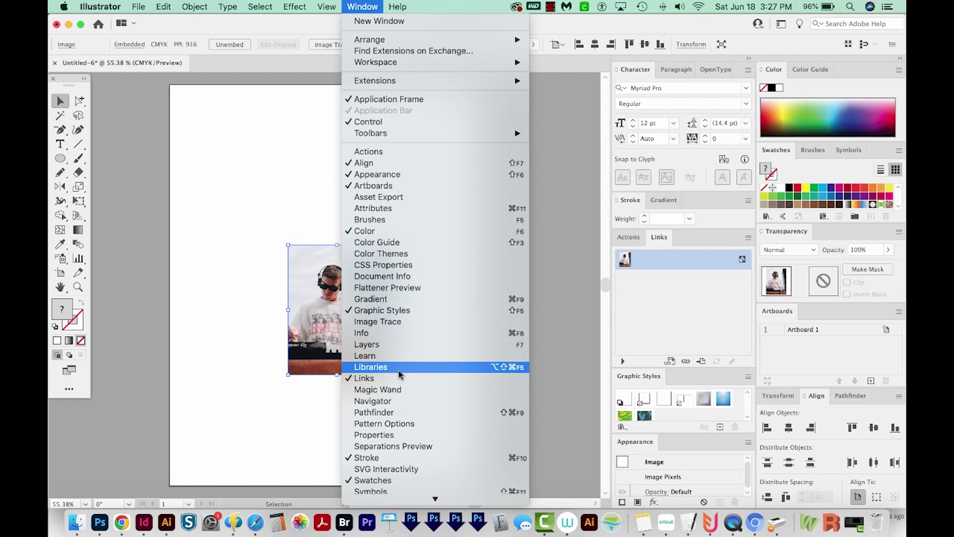
pyautogui.click(687, 311)
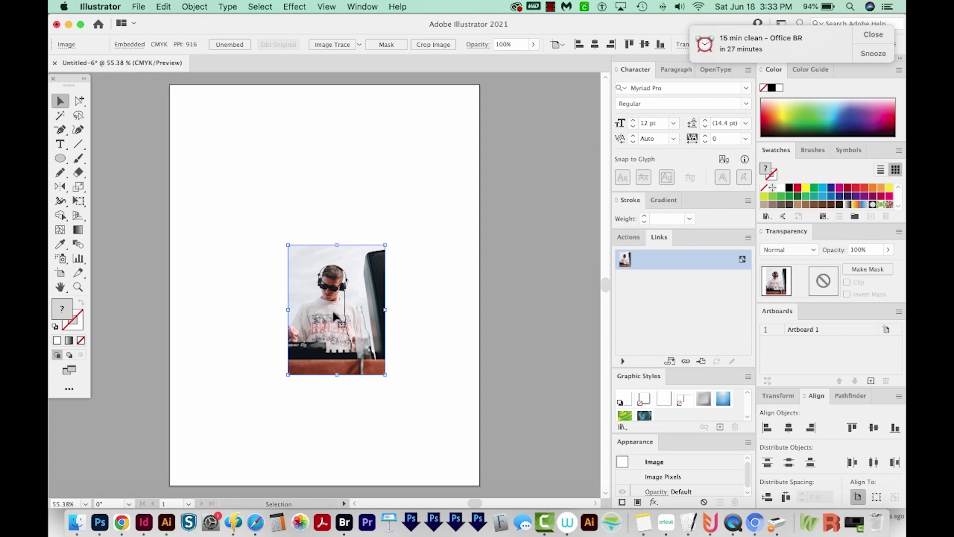
pyautogui.moveTo(330, 321); pyautogui.dragTo(553, 234)
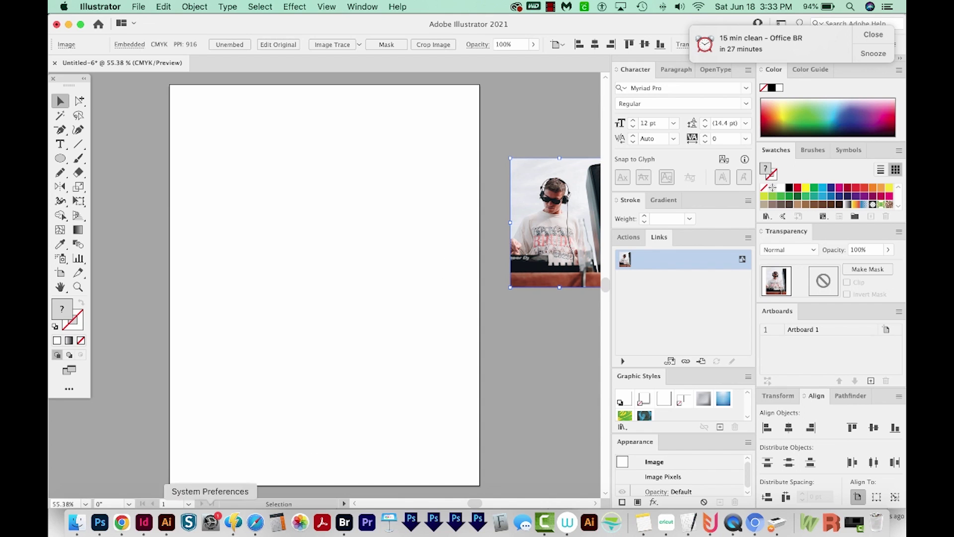
# Open night time beach 1.ai from Finder in Illustrator
pyautogui.click(76, 522)
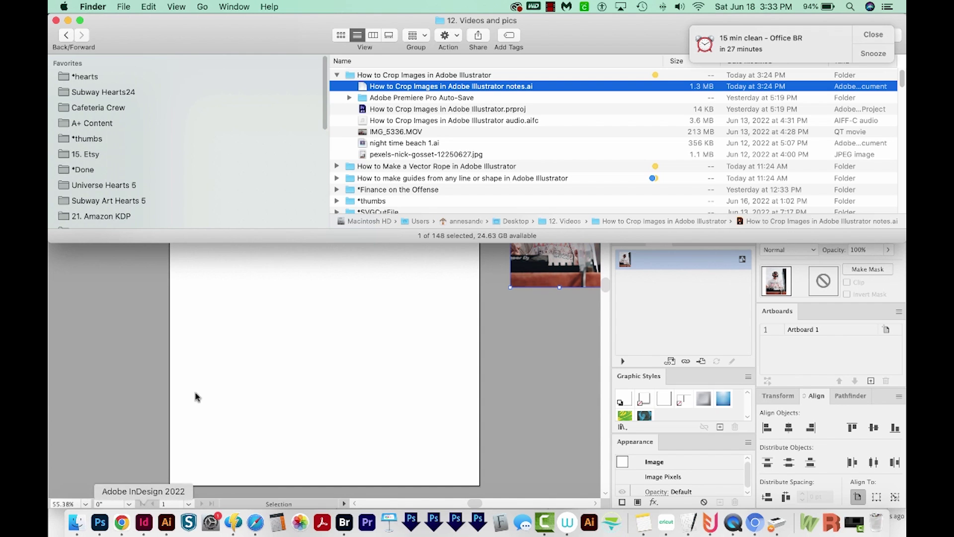
pyautogui.click(398, 144)
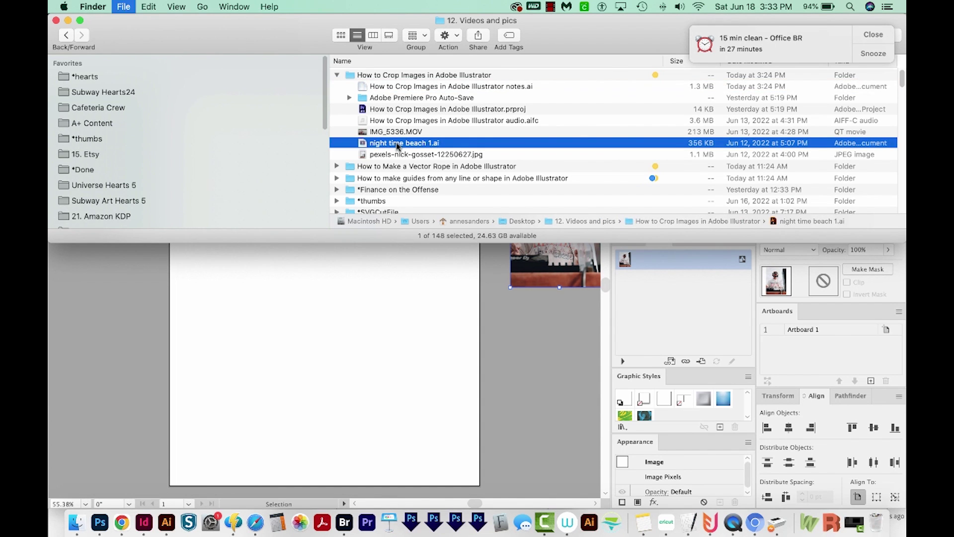
pyautogui.doubleClick(398, 144)
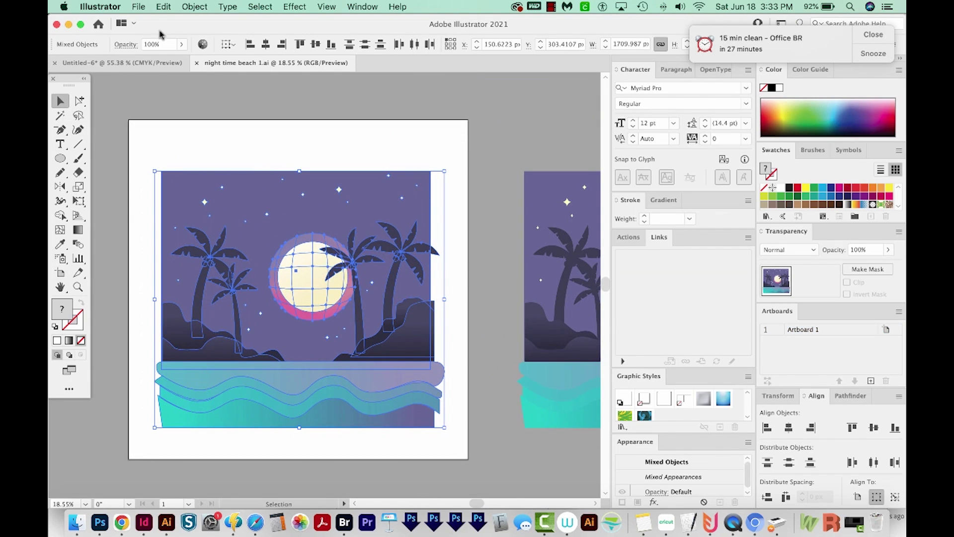
# Paste the beach artwork into the letter, scale it to 30%, and shift the DJ photo left
pyautogui.click(124, 63)
pyautogui.press('super+v')
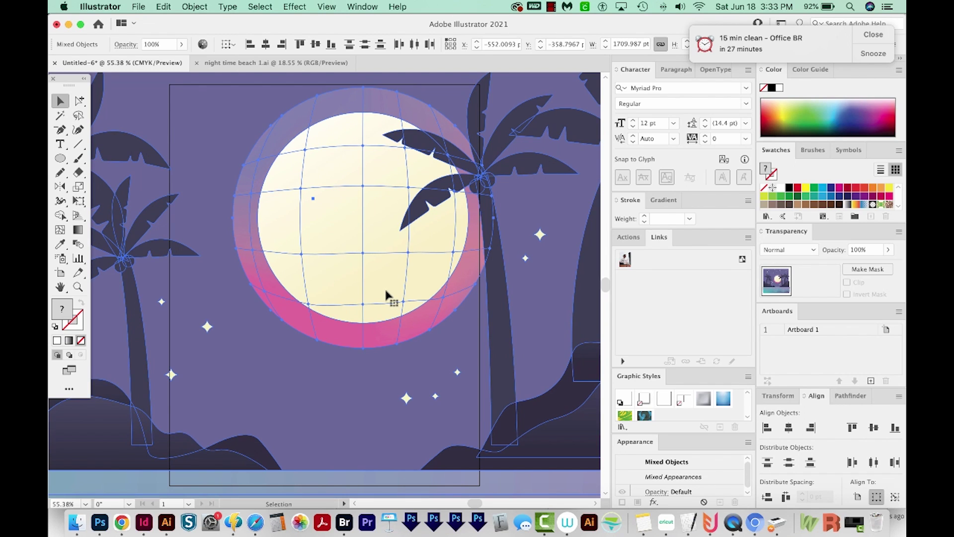
pyautogui.press('s')
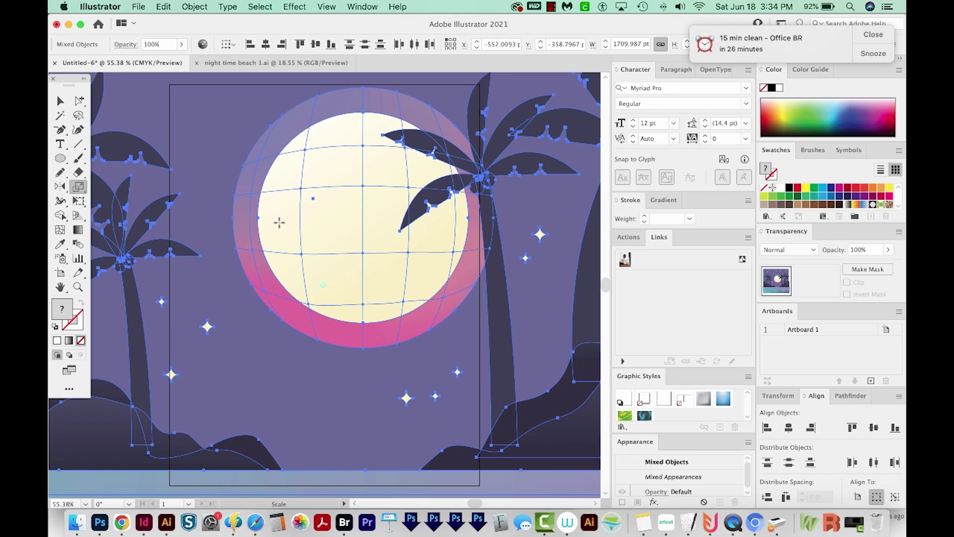
pyautogui.press('Return')
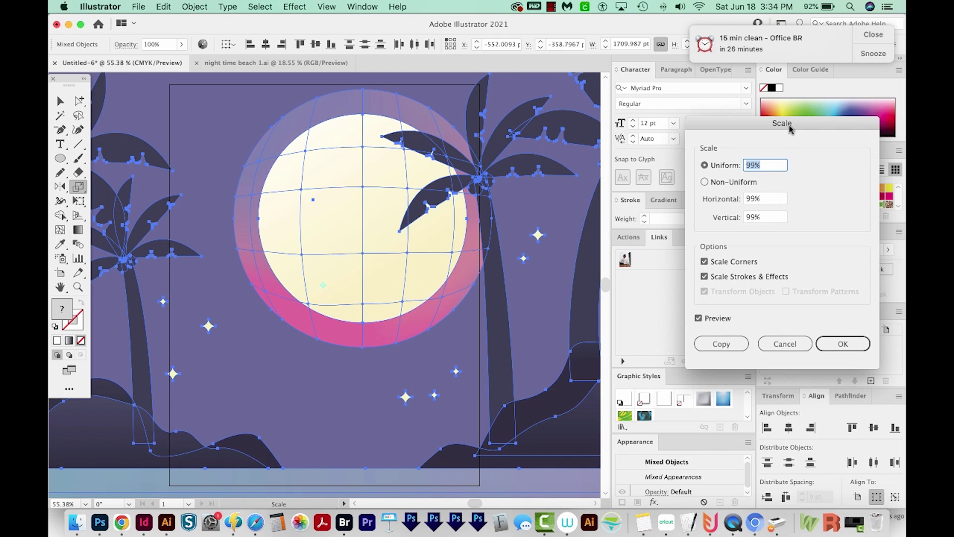
pyautogui.moveTo(791, 130); pyautogui.dragTo(466, 158)
pyautogui.write('30')
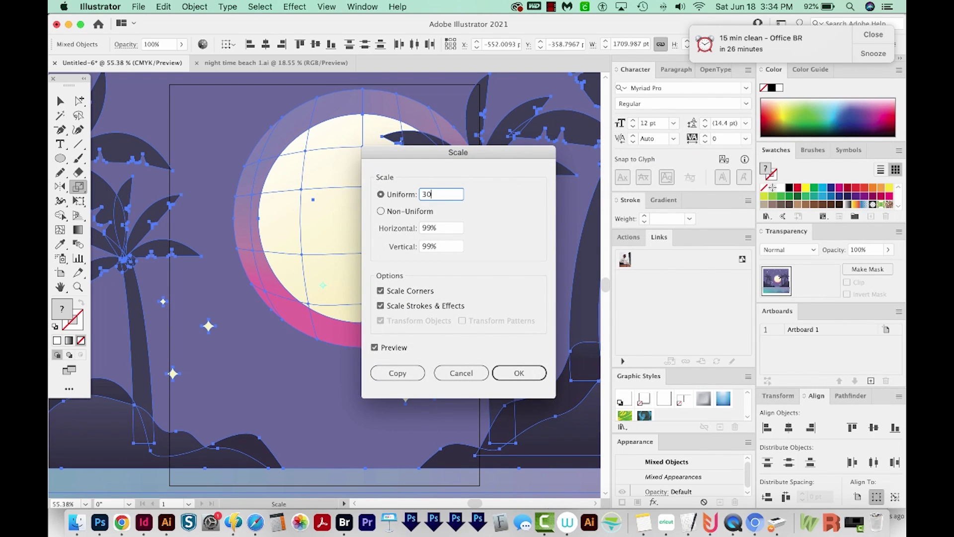
pyautogui.press('Return')
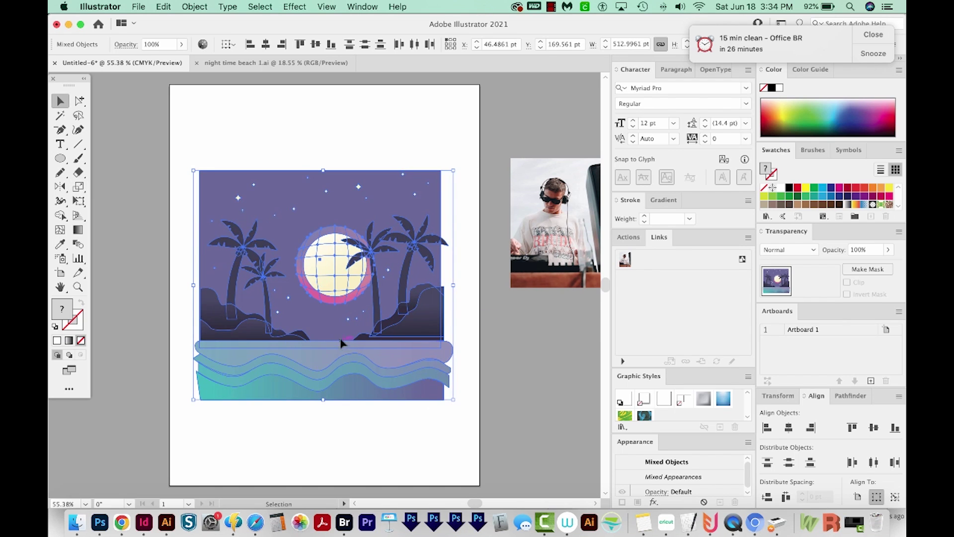
pyautogui.hotkey('ctrl', 'z')
pyautogui.moveTo(564, 273); pyautogui.dragTo(550, 306)
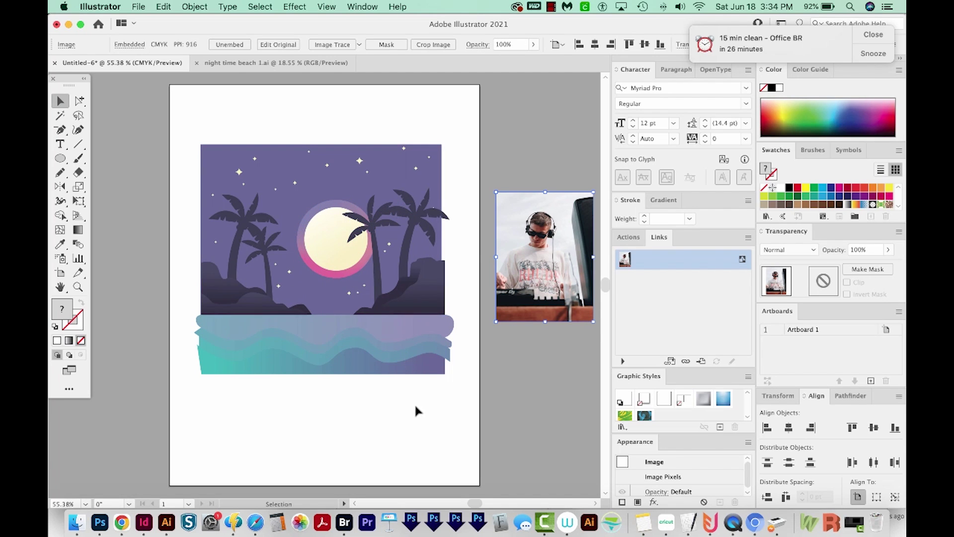
pyautogui.press('super+y')
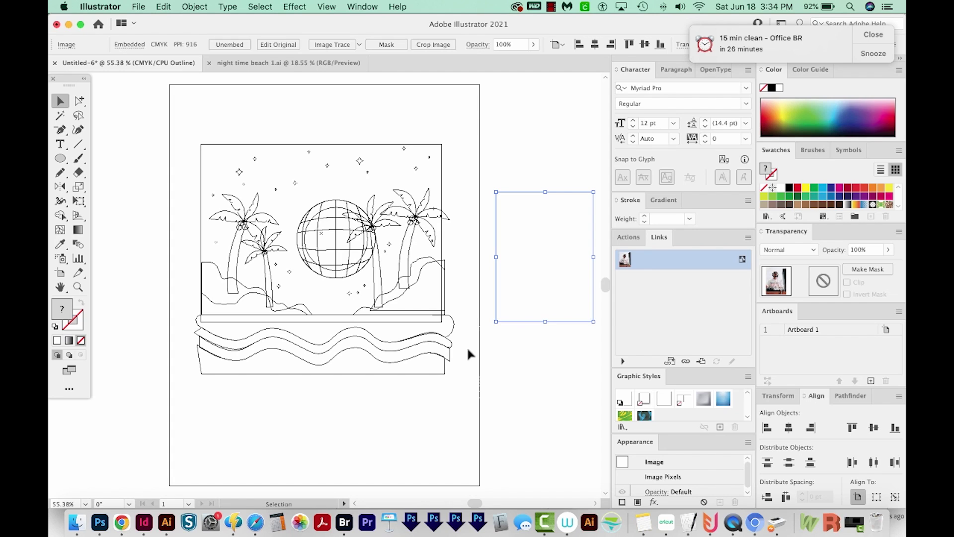
pyautogui.click(392, 144)
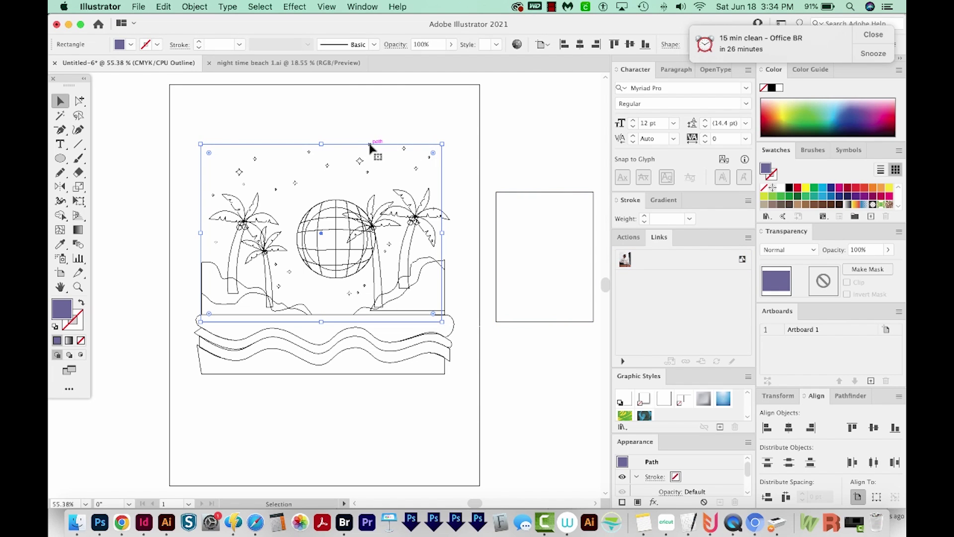
pyautogui.press('a')
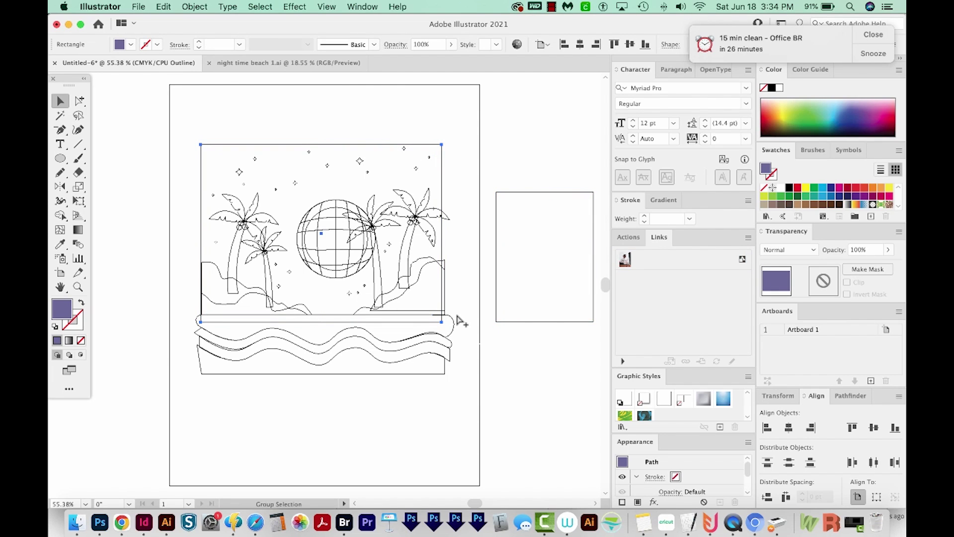
pyautogui.hotkey('ctrl', 'y')
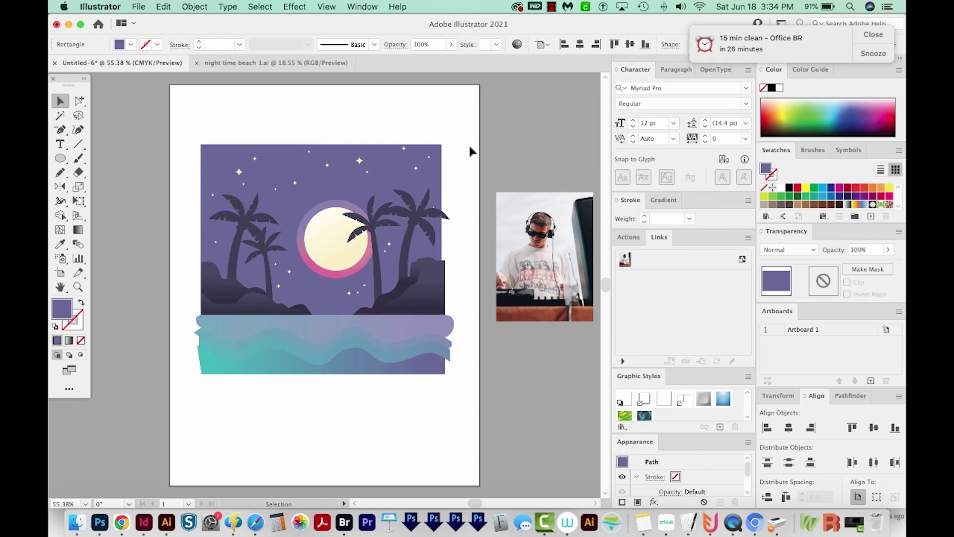
pyautogui.click(481, 164)
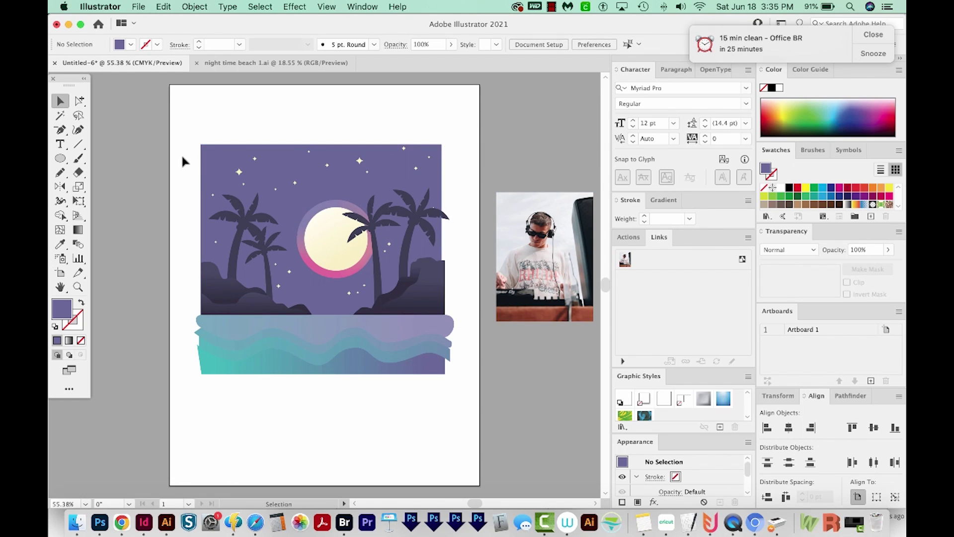
# Draw an orange-filled rectangle covering most of the beach artwork
pyautogui.press('m')
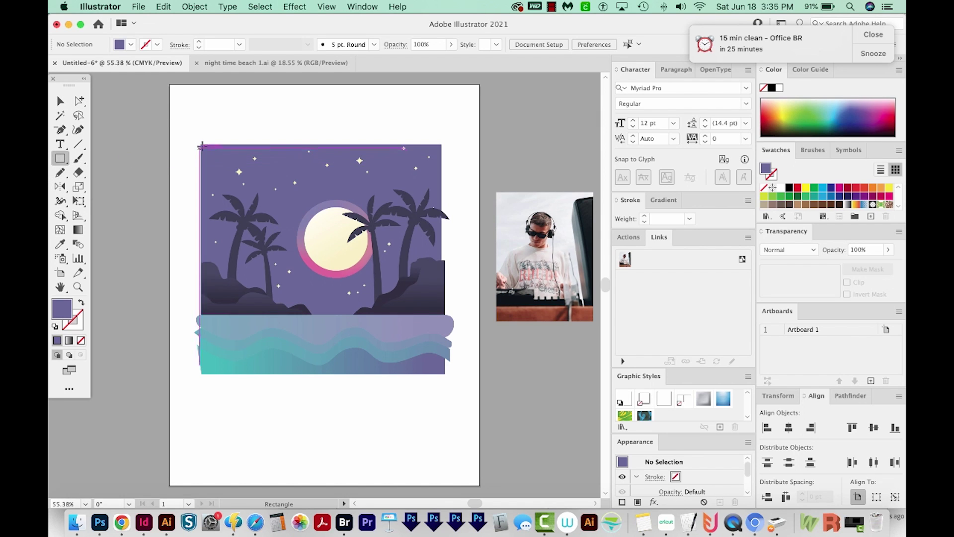
pyautogui.moveTo(211, 152); pyautogui.dragTo(350, 349)
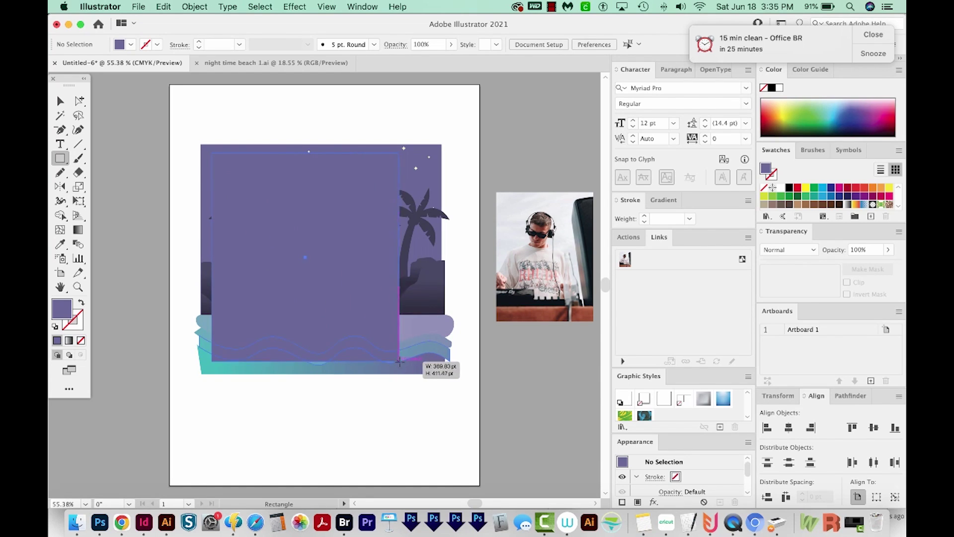
pyautogui.moveTo(351, 349); pyautogui.dragTo(434, 362)
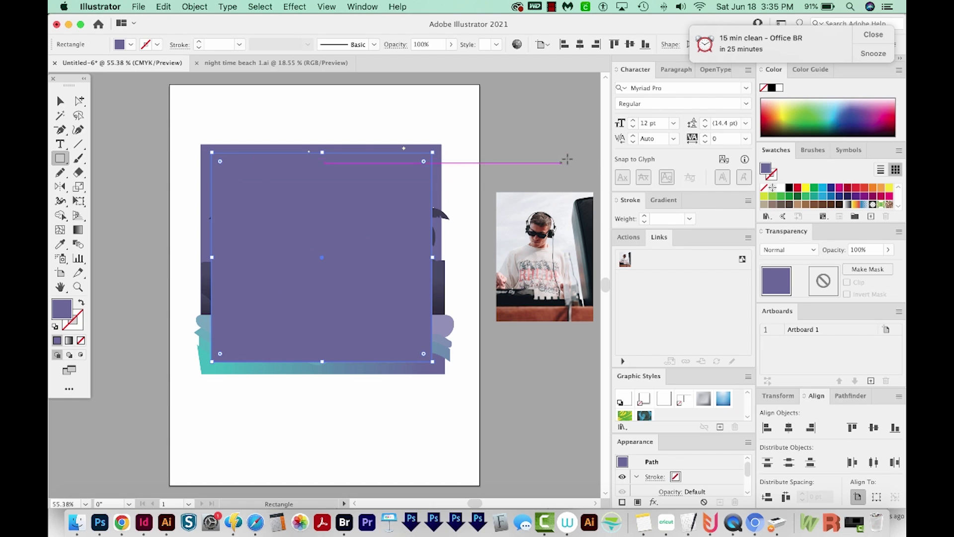
pyautogui.click(781, 109)
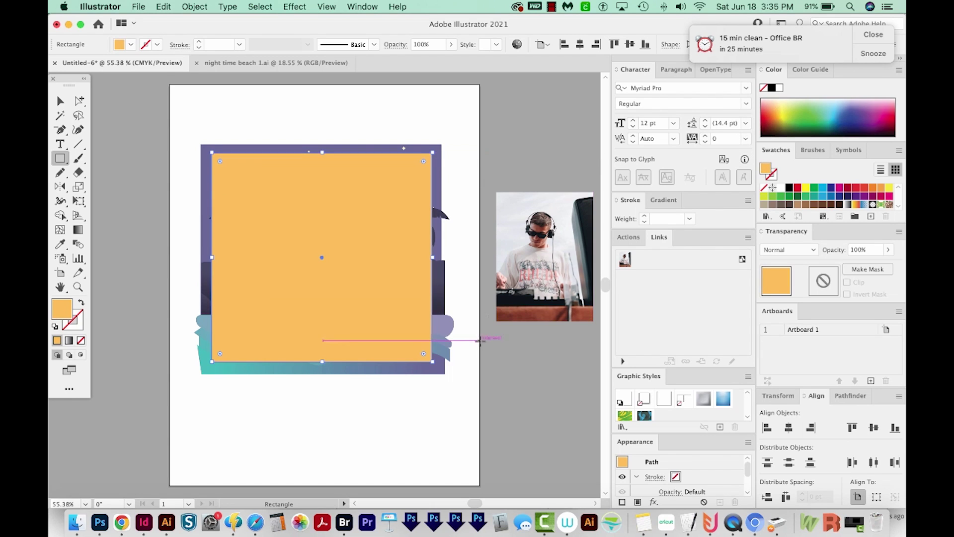
pyautogui.click(61, 102)
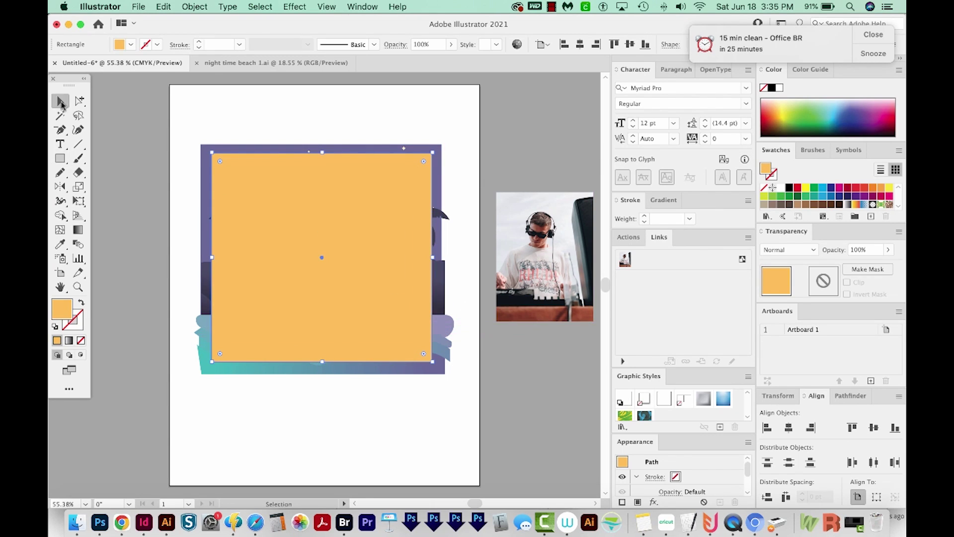
pyautogui.moveTo(179, 132); pyautogui.dragTo(326, 288)
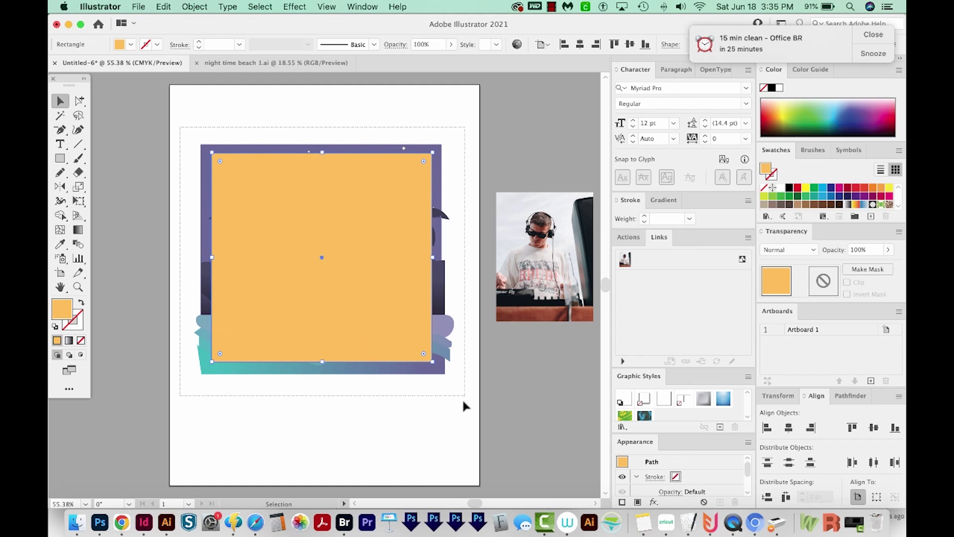
# Clip the beach artwork to the orange rectangle with Make Clipping Mask, then reselect it
pyautogui.moveTo(462, 406); pyautogui.dragTo(465, 402)
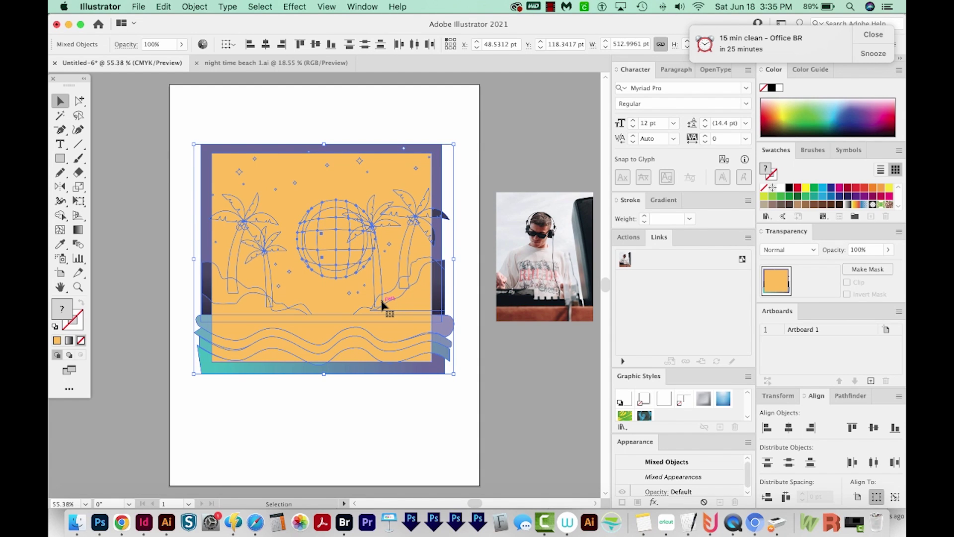
pyautogui.click(192, 8)
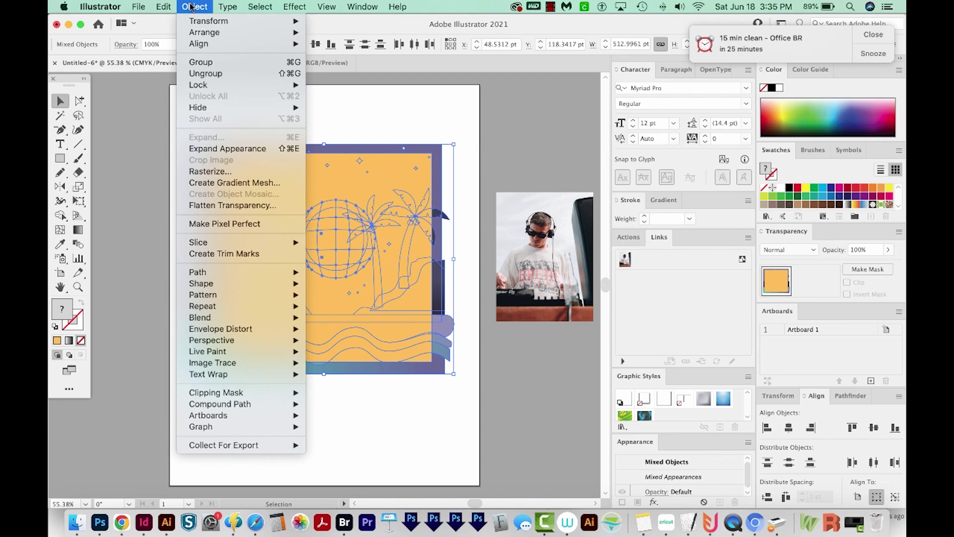
pyautogui.moveTo(217, 393)
pyautogui.click(329, 392)
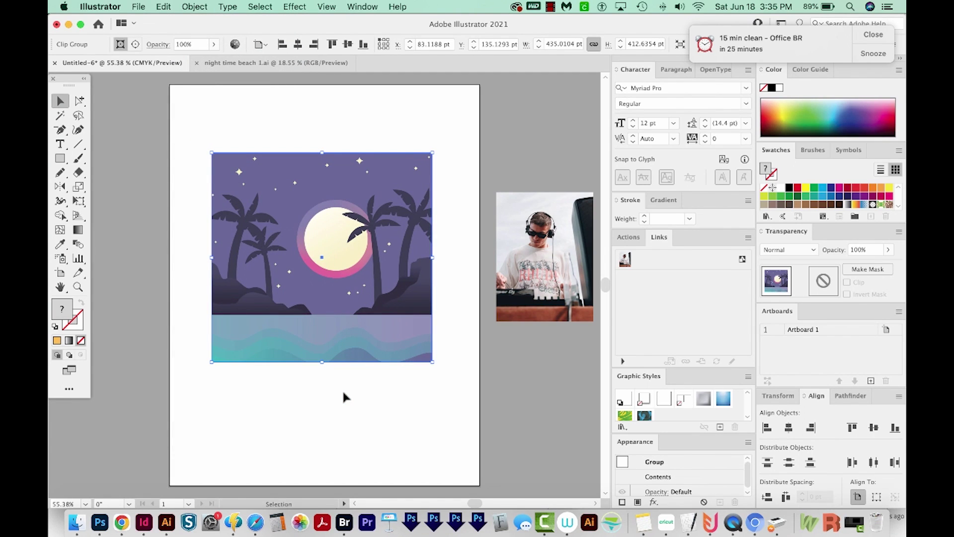
pyautogui.click(354, 396)
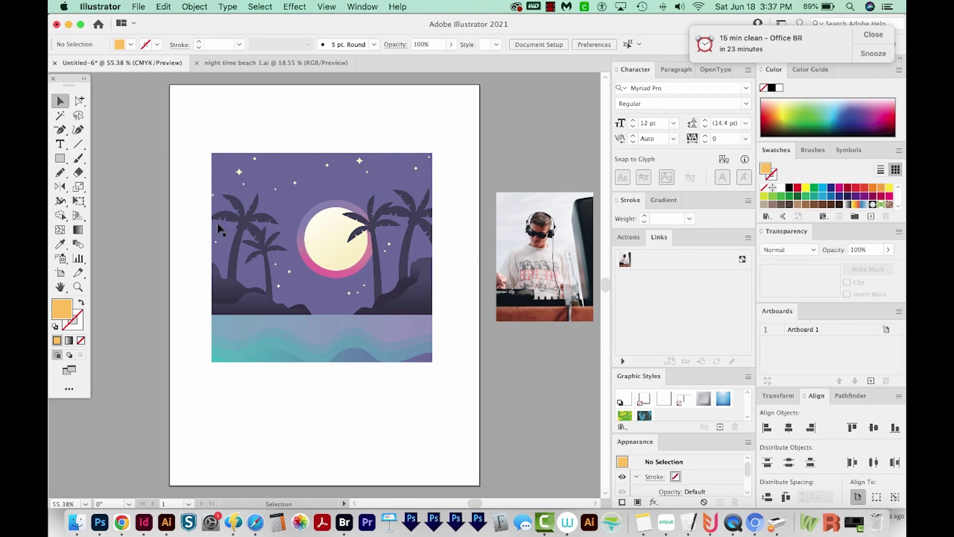
pyautogui.click(279, 249)
pyautogui.click(78, 102)
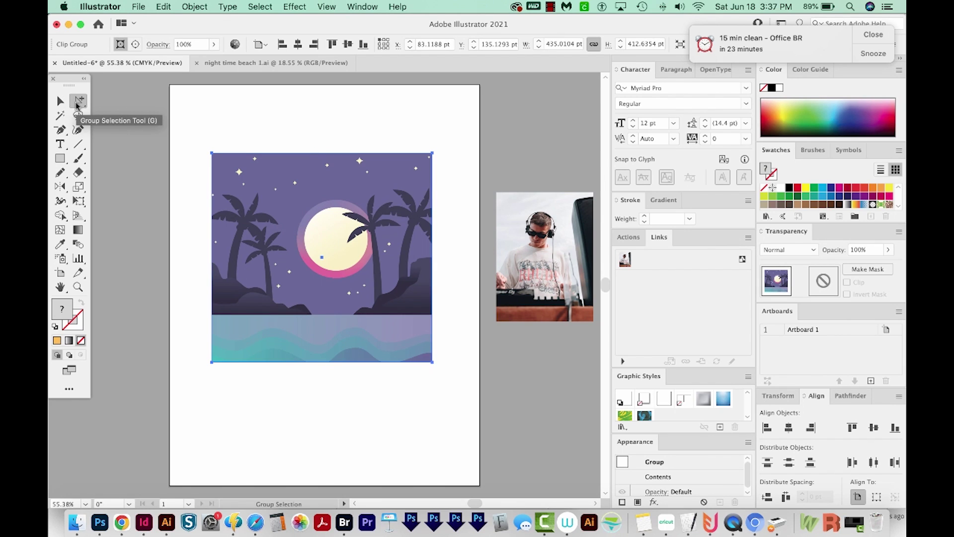
pyautogui.click(78, 102)
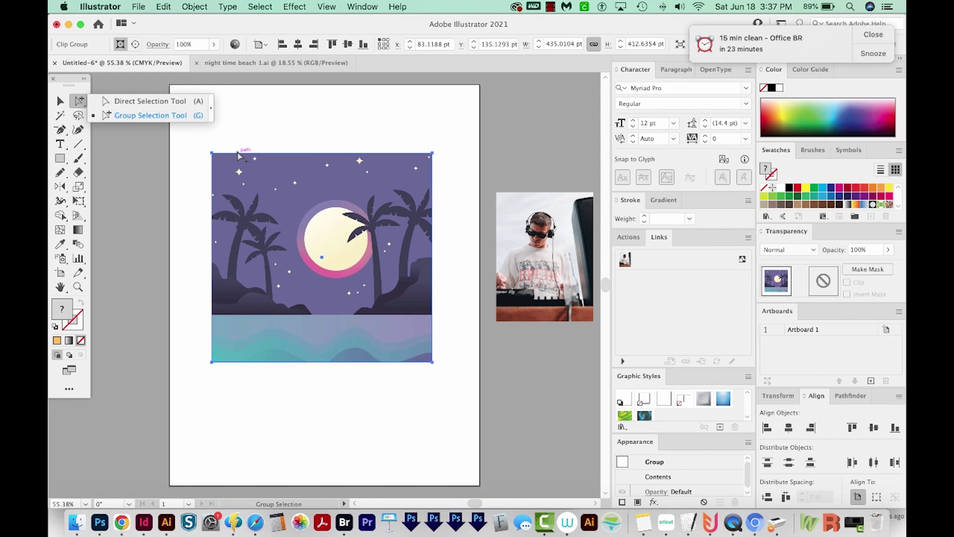
pyautogui.moveTo(195, 143); pyautogui.dragTo(454, 373)
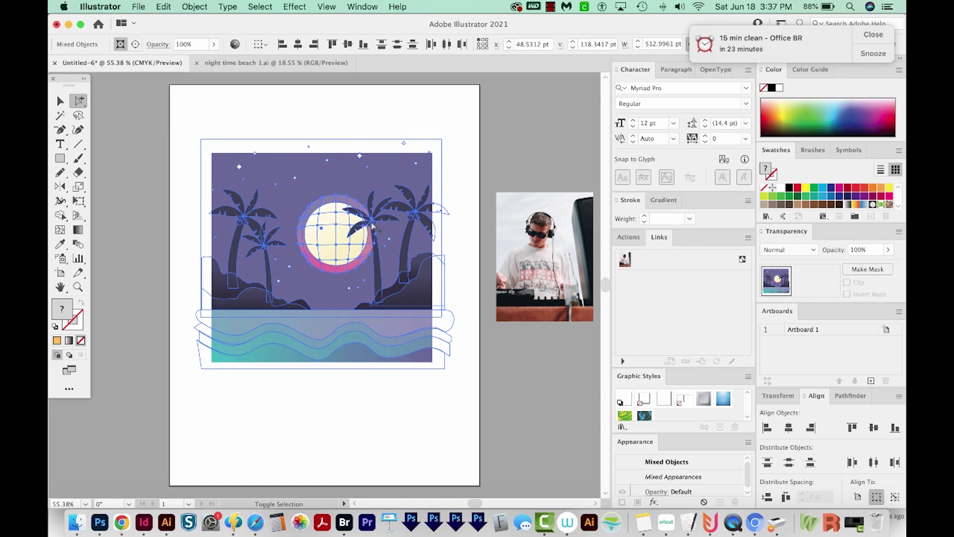
pyautogui.hotkey('shift', 'Left')
pyautogui.hotkey('shift', 'Left')
pyautogui.hotkey('shift', 'Right')
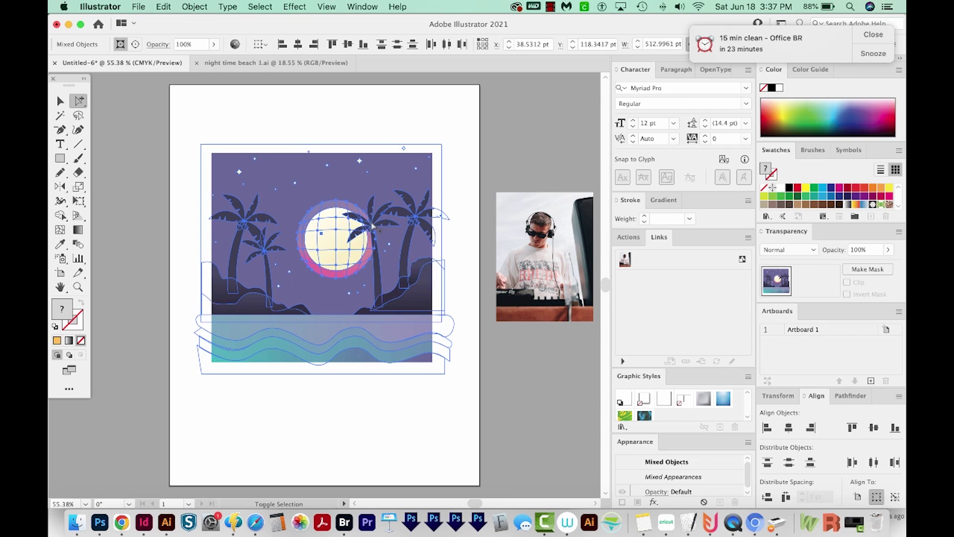
pyautogui.hotkey('shift', 'Right')
pyautogui.hotkey('shift', 'Right')
pyautogui.hotkey('shift', 'Right')
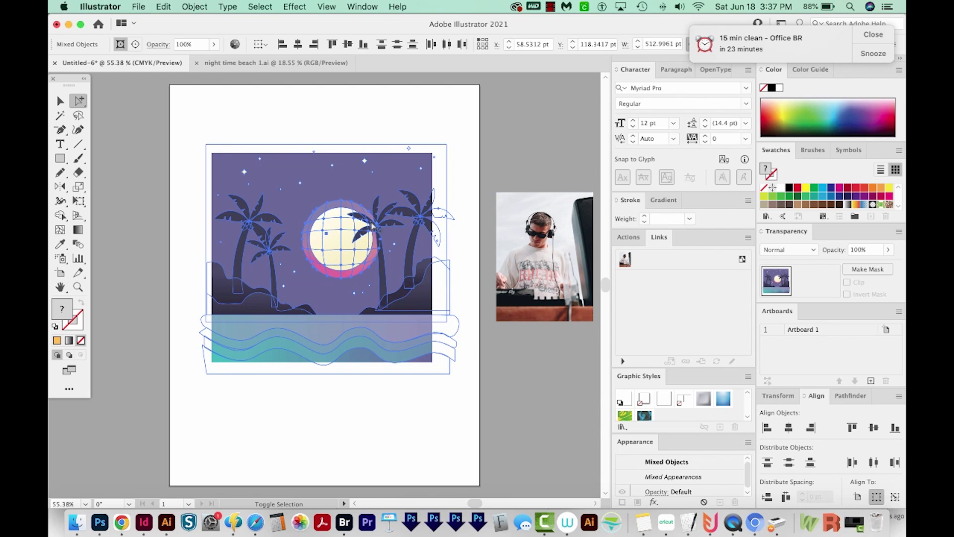
pyautogui.press('super+shift+a')
pyautogui.press('v')
pyautogui.click(403, 346)
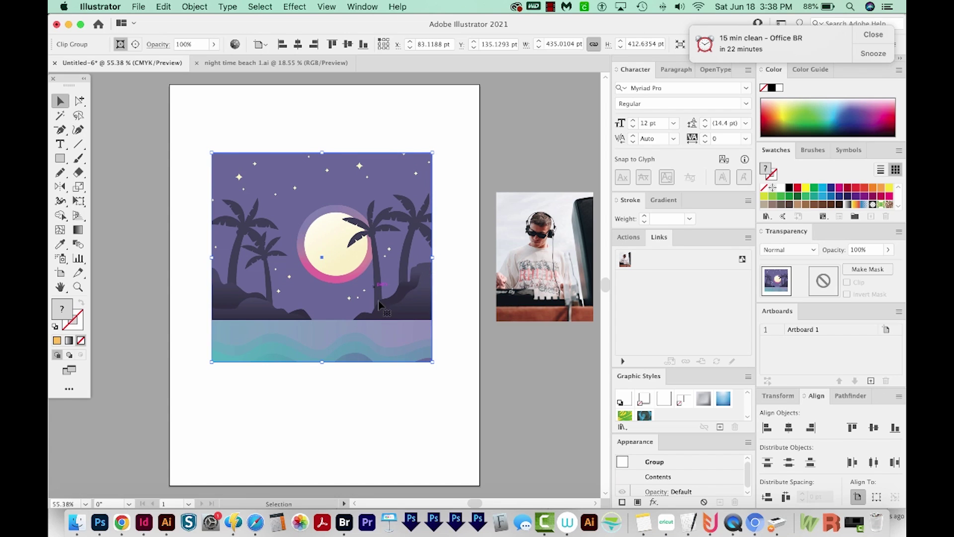
# Release the clipping mask and shrink the crop rectangle from its top-right corner
pyautogui.click(197, 9)
pyautogui.moveTo(217, 393)
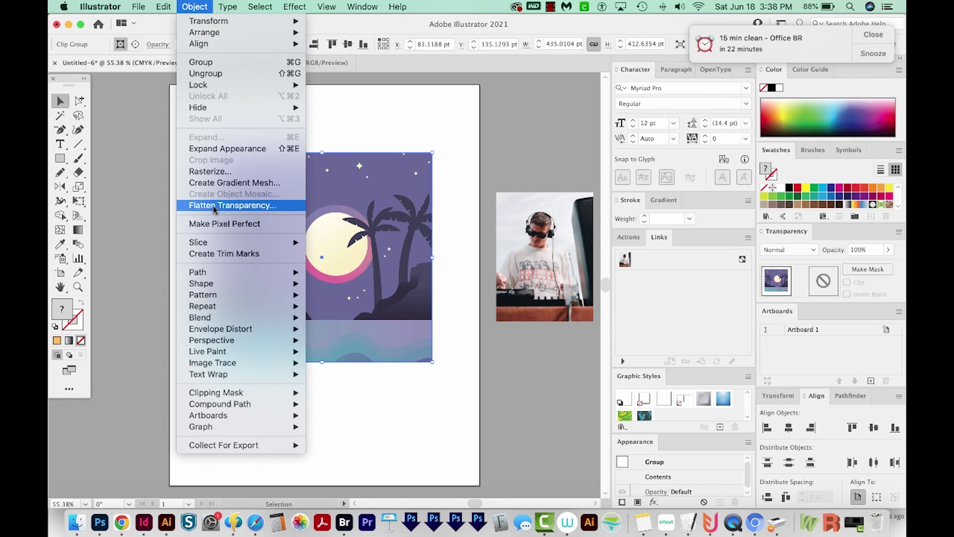
pyautogui.click(330, 402)
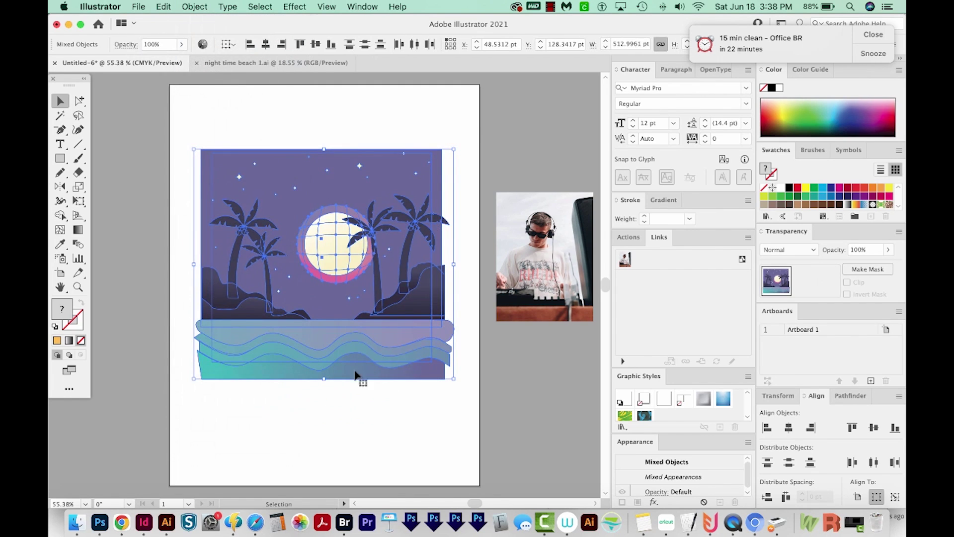
pyautogui.click(456, 165)
pyautogui.moveTo(435, 161); pyautogui.dragTo(422, 169)
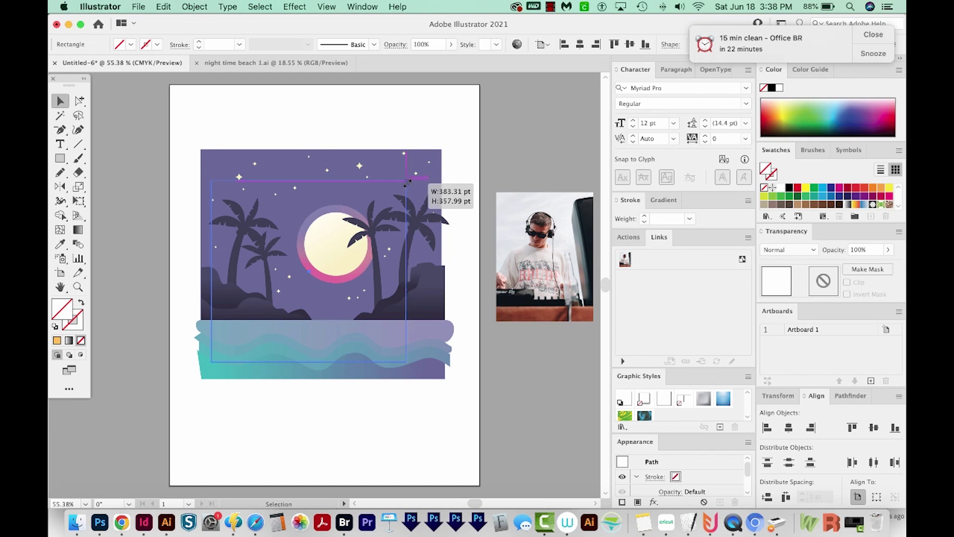
pyautogui.moveTo(423, 168); pyautogui.dragTo(397, 186)
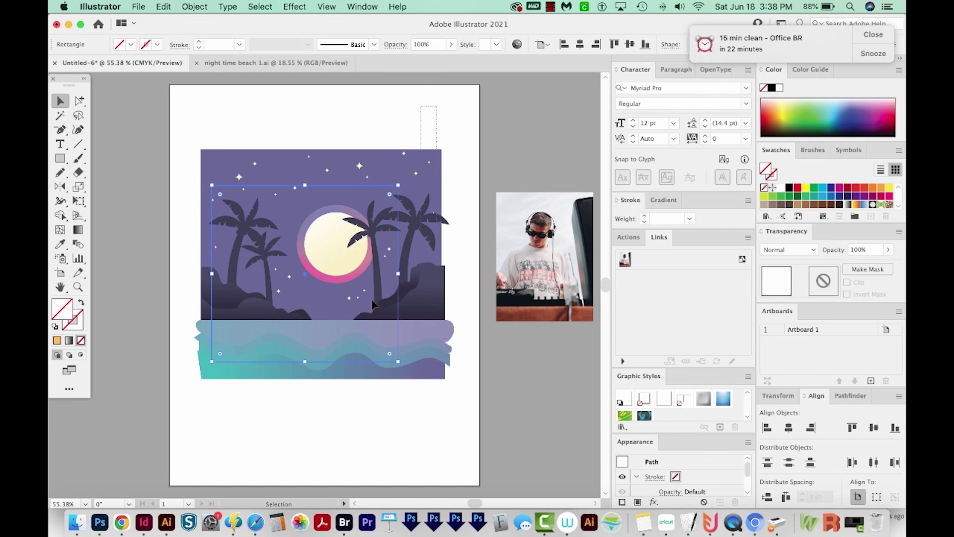
# Select all, reapply the clipping mask, and move the cropped scene up-right on the page
pyautogui.press('a')
pyautogui.press('super+a')
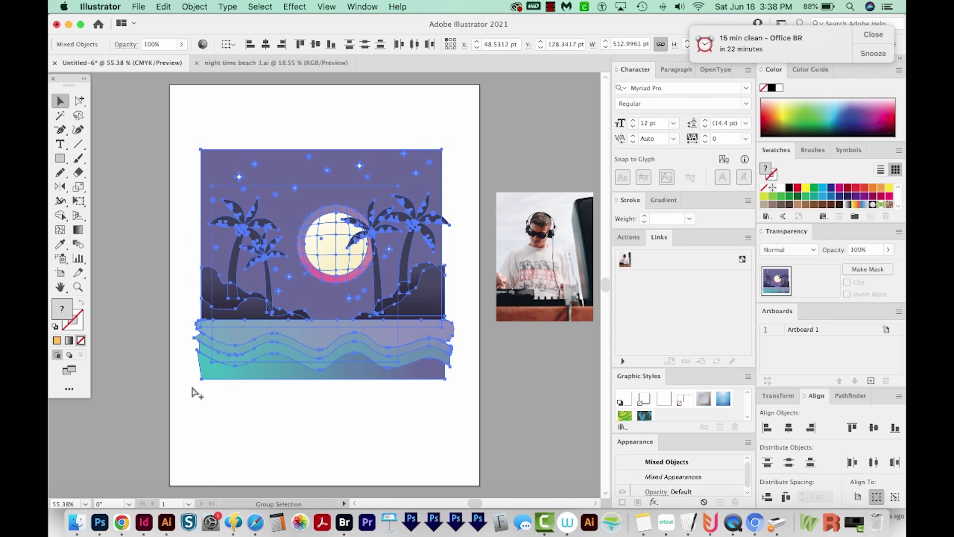
pyautogui.press('super+7')
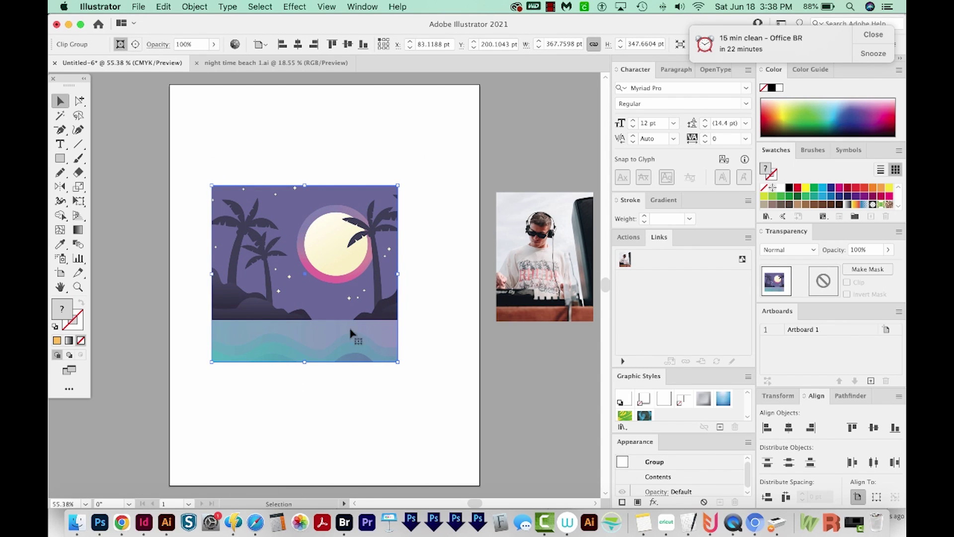
pyautogui.moveTo(350, 333); pyautogui.dragTo(385, 240)
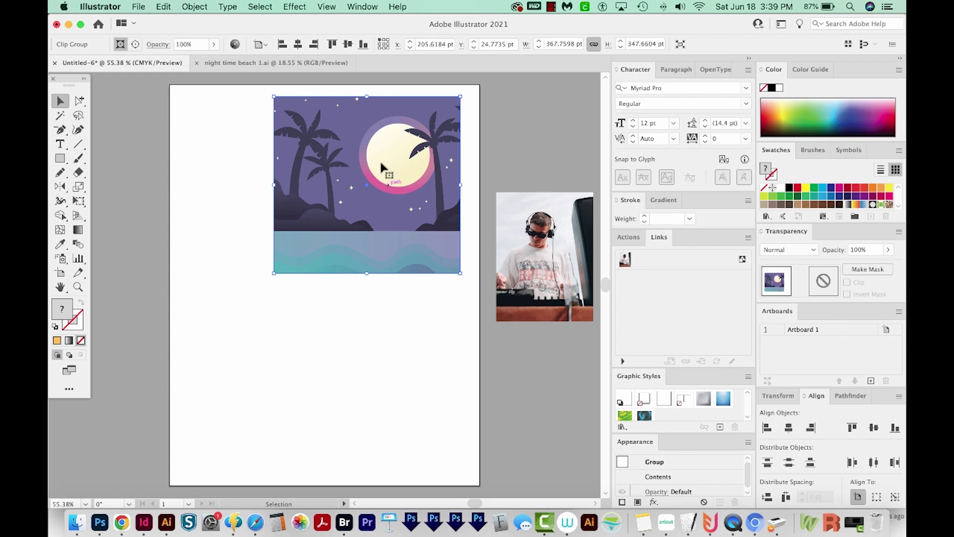
# Duplicate the square-cropped beach scene below the original, nudge it right, and show the Pathfinder panel
pyautogui.press('super')
pyautogui.moveTo(348, 198); pyautogui.dragTo(321, 398)
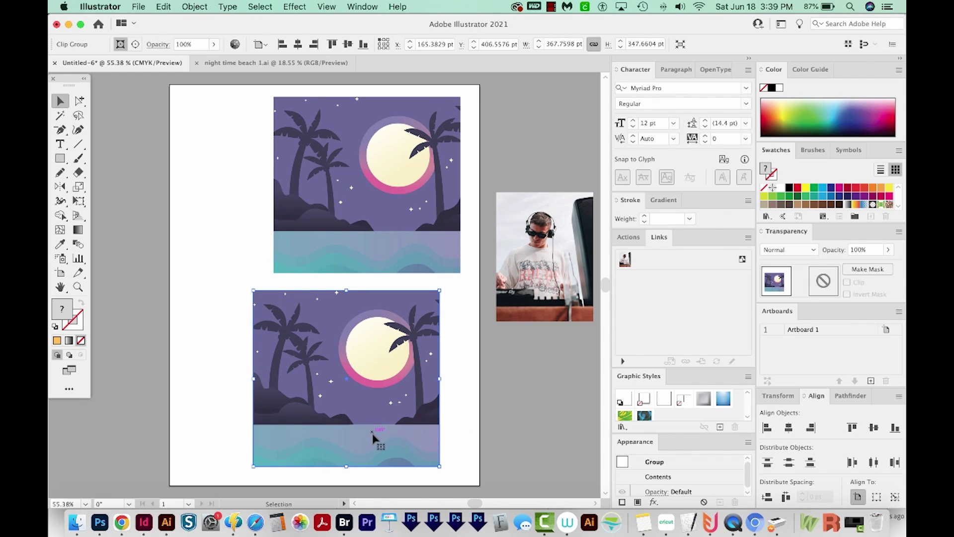
pyautogui.hotkey('shift', 'Right')
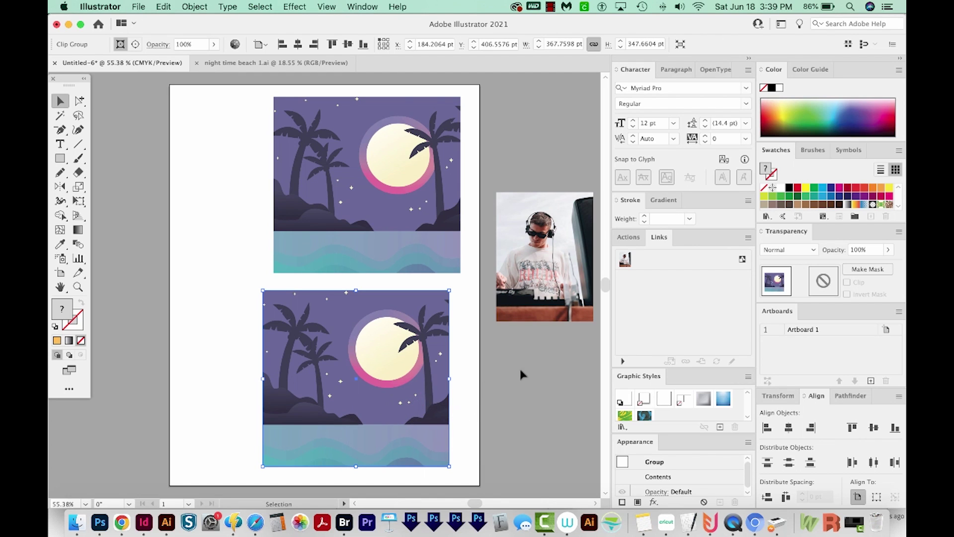
pyautogui.click(849, 396)
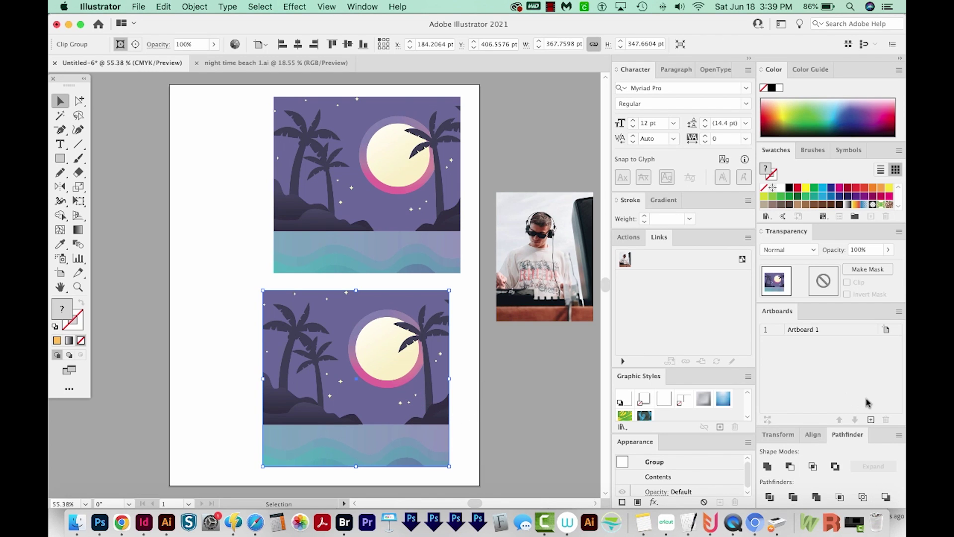
# Divide the lower beach copy into separate pieces with Pathfinder, then deselect it
pyautogui.click(772, 496)
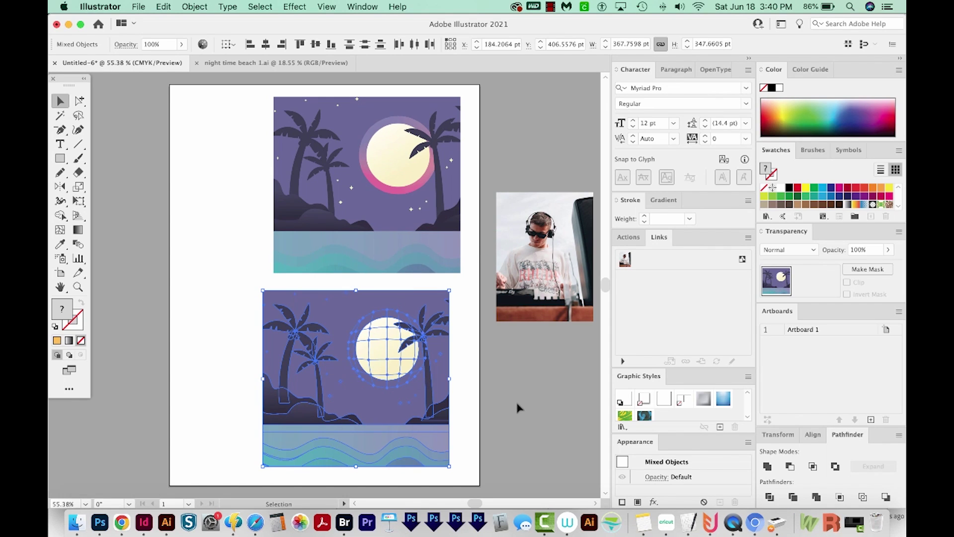
pyautogui.click(517, 414)
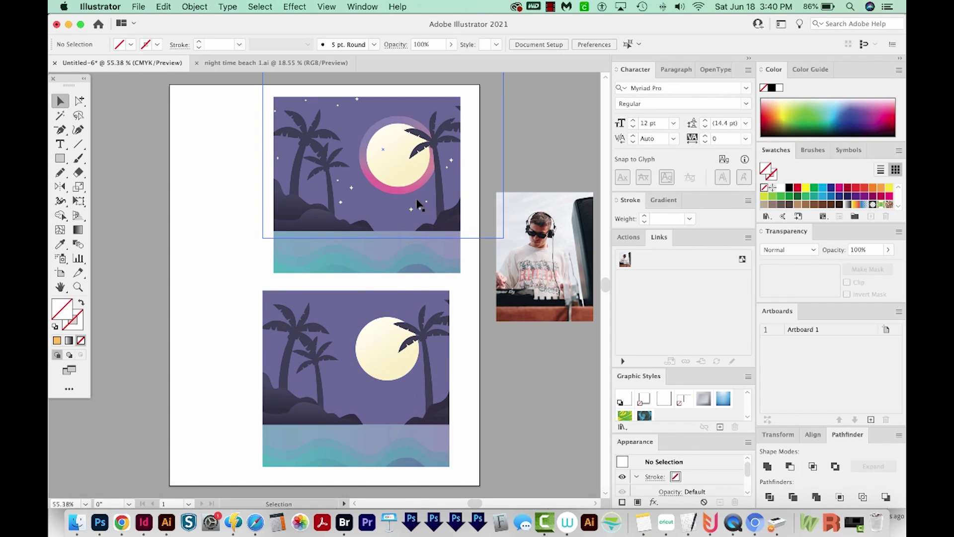
pyautogui.press('super+y')
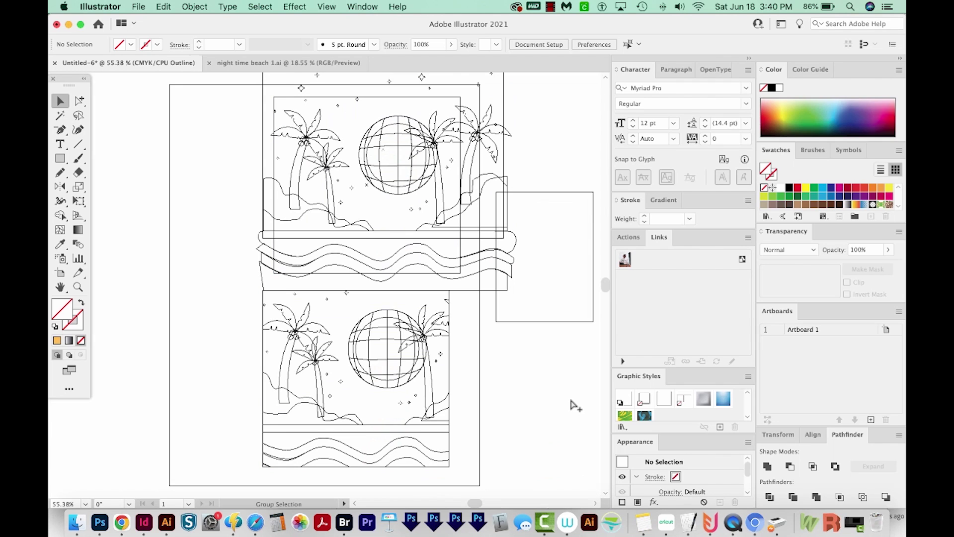
pyautogui.click(408, 419)
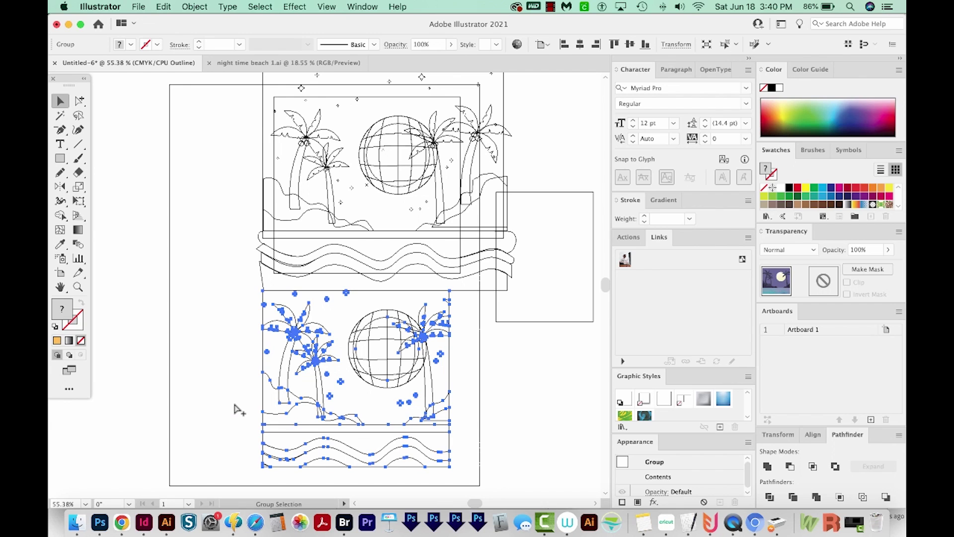
pyautogui.press('super+y')
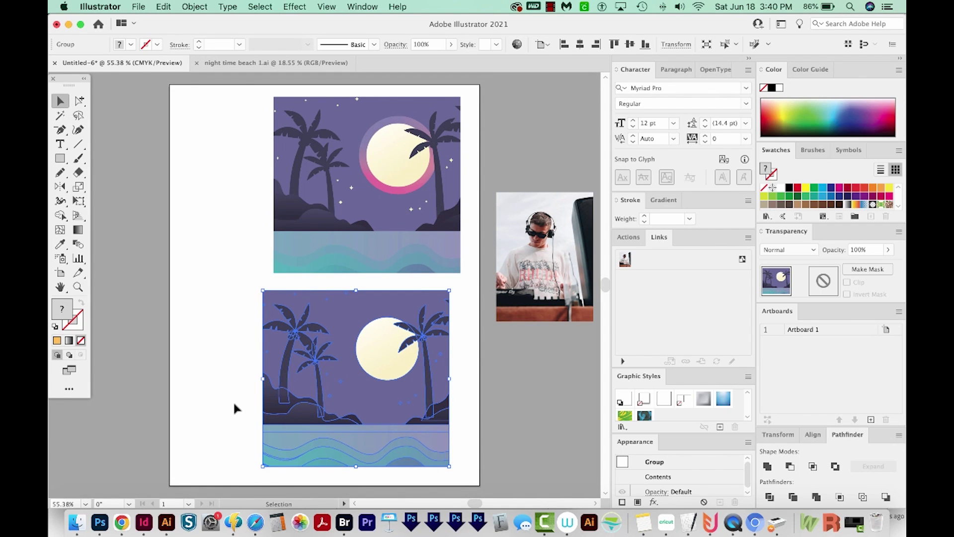